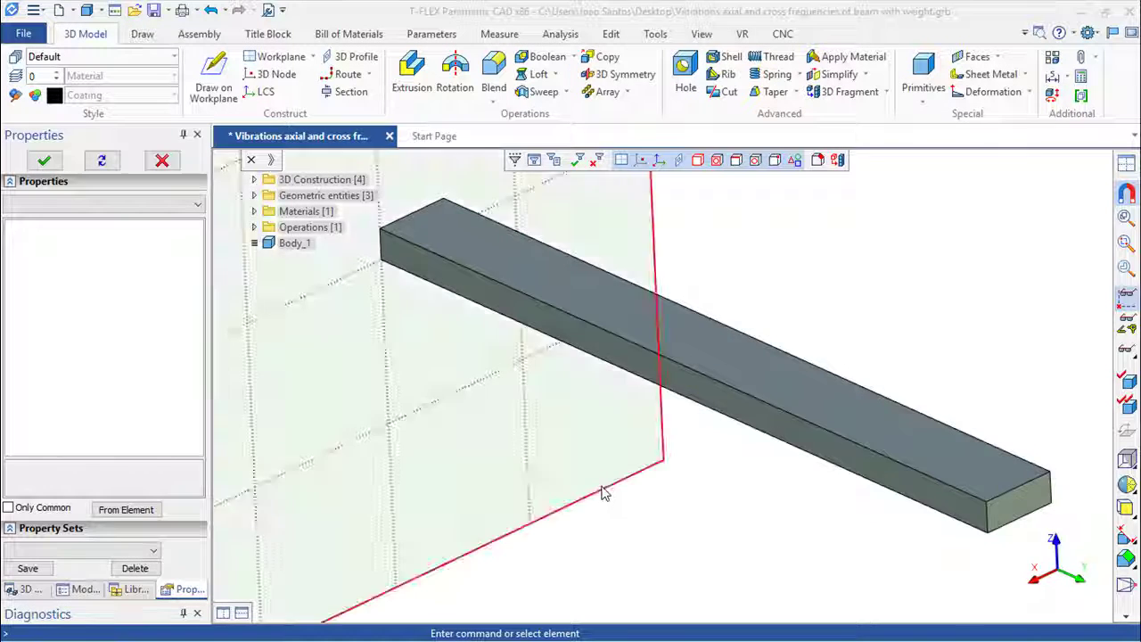
- Orbit the opened beam model to a new viewing angle
mouse_move(604, 491)
middle_mouse_down()
mouse_move(548, 445)
mouse_move(261, 397)
mouse_move(438, 451)
mouse_move(606, 448)
mouse_move(617, 479)
mouse_move(598, 482)
middle_mouse_up()
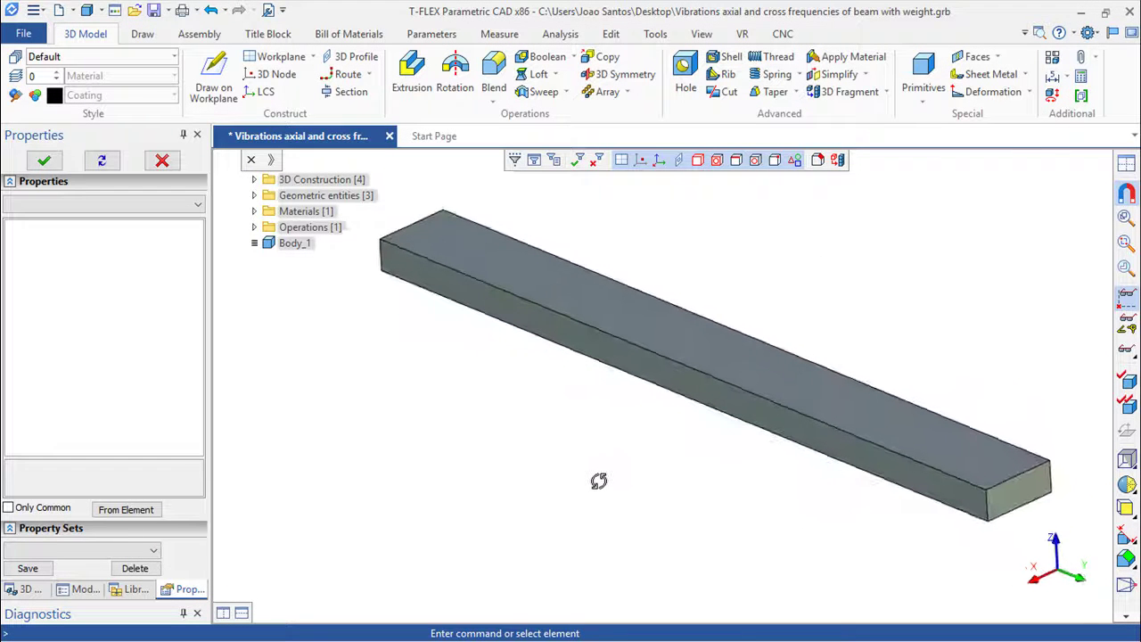
- Create a new FEA study of type Frequency on Body_1
left_click(560, 36)
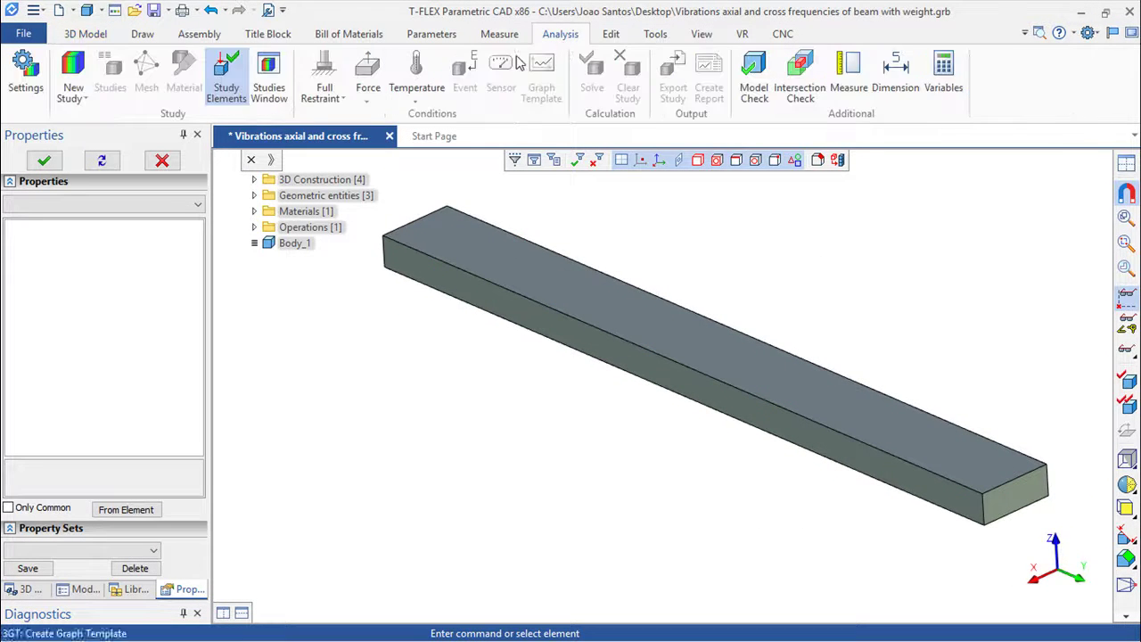
left_click(75, 93)
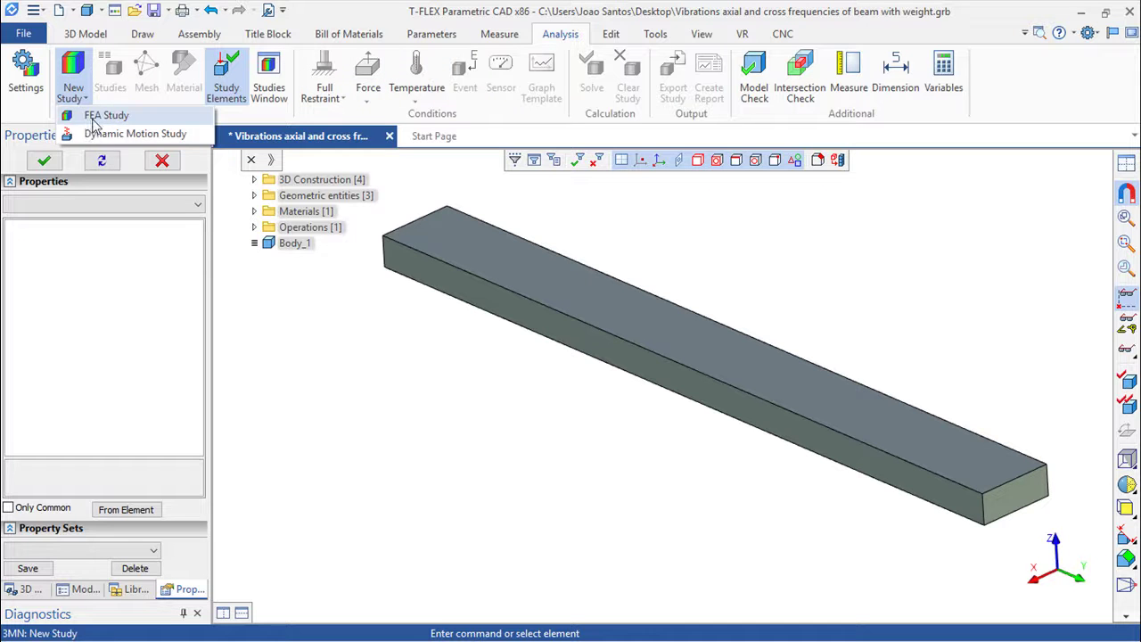
left_click(96, 117)
left_click(168, 220)
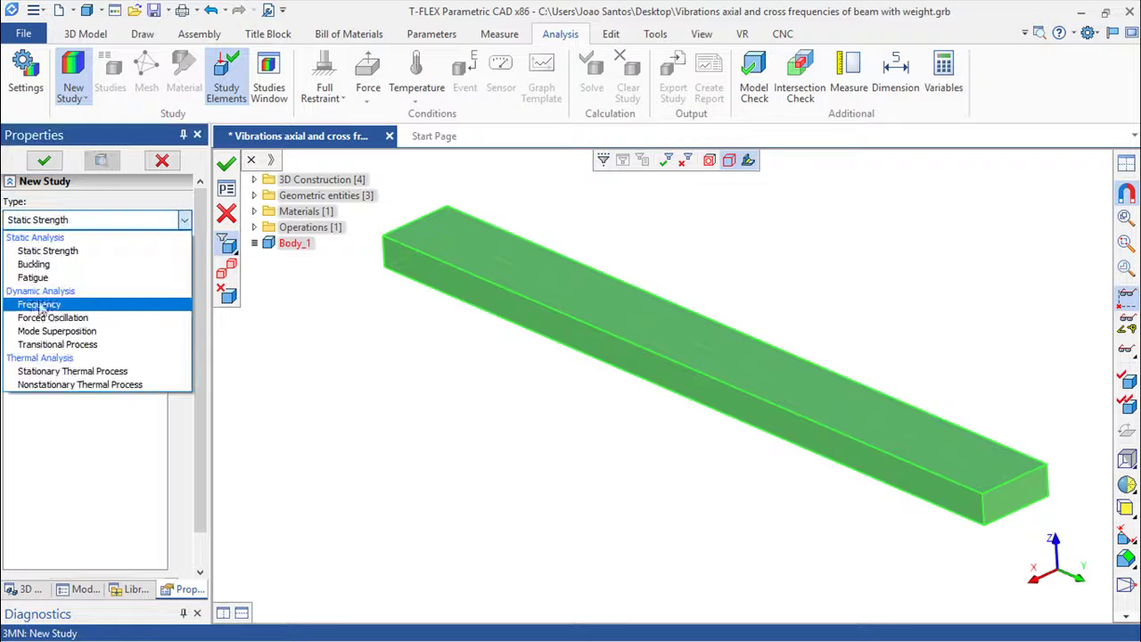
left_click(41, 305)
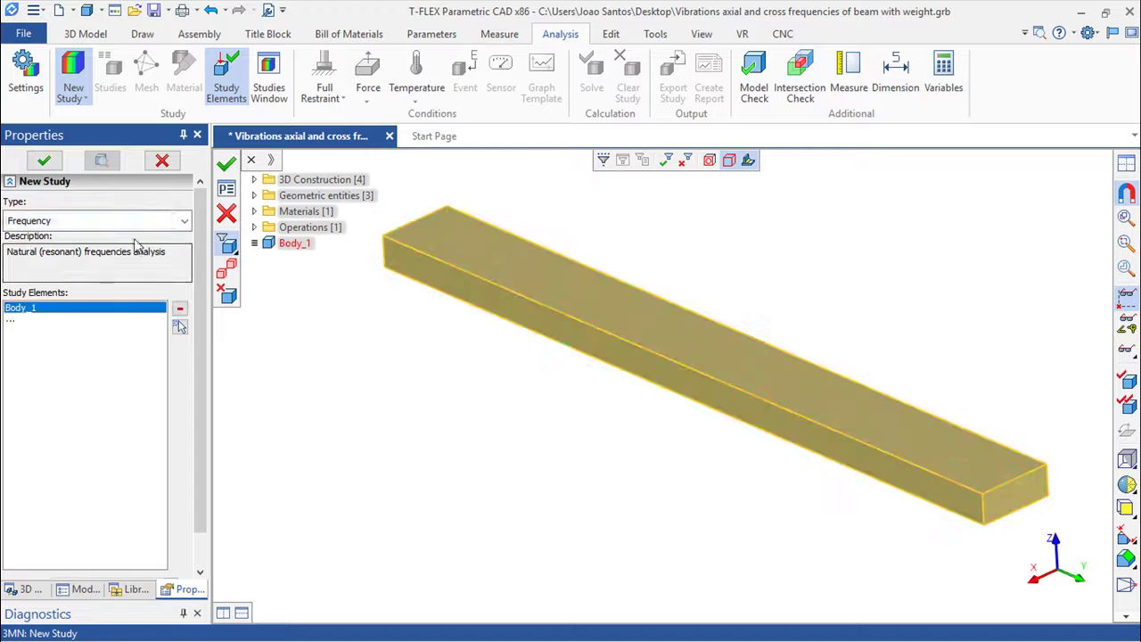
left_click(226, 164)
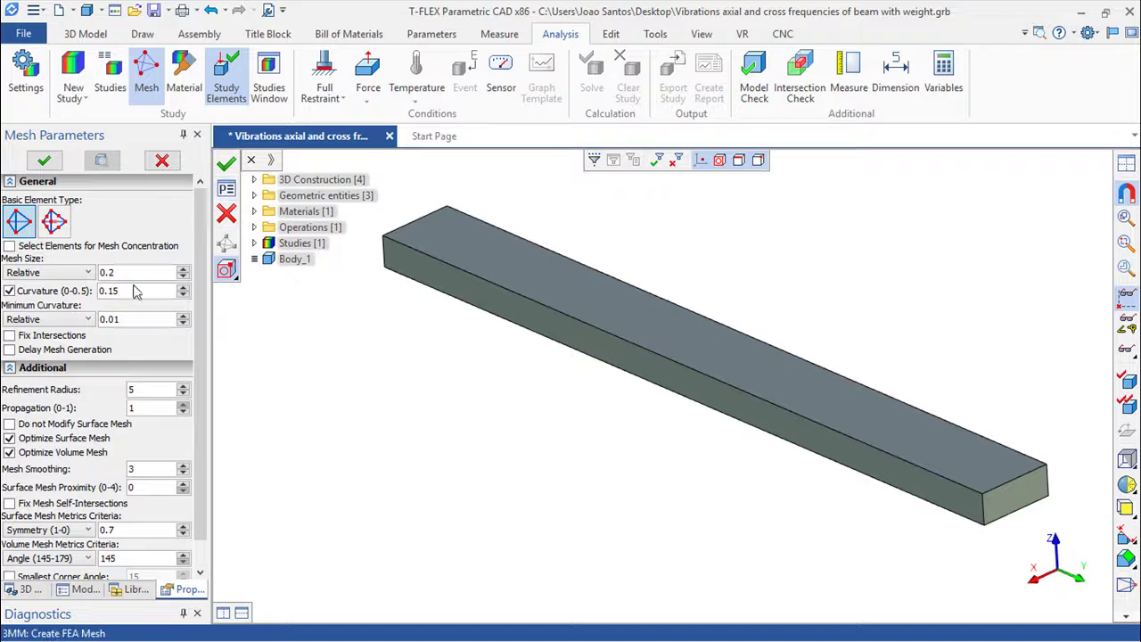
- Mesh Body_1 using the second element type at relative mesh size 0.02
left_click(56, 223)
type("0.02")
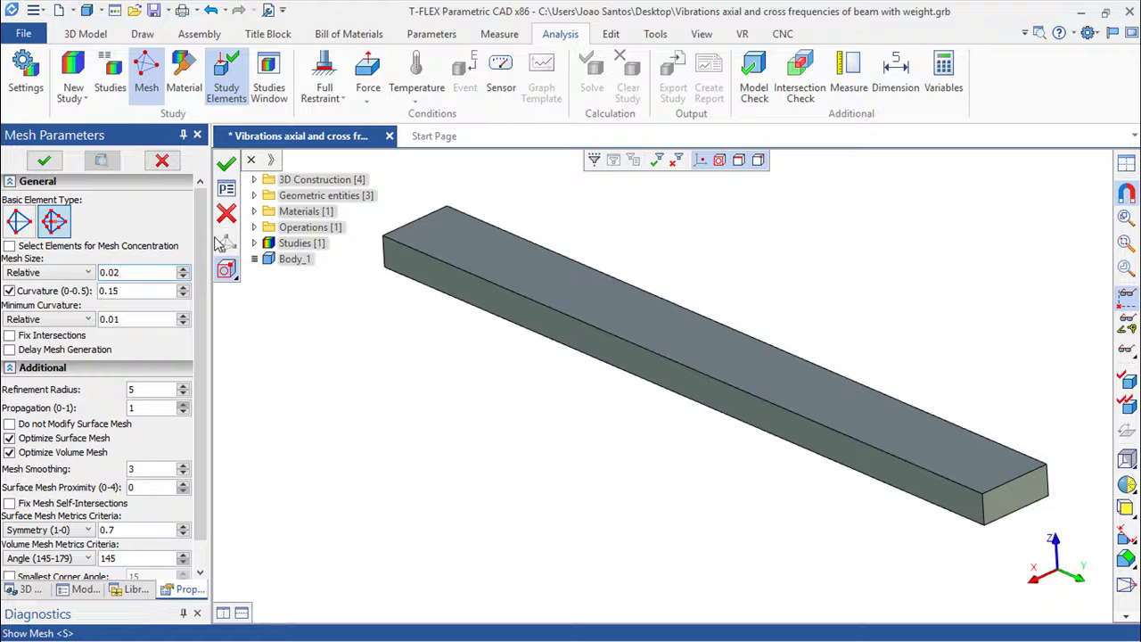
left_click(226, 164)
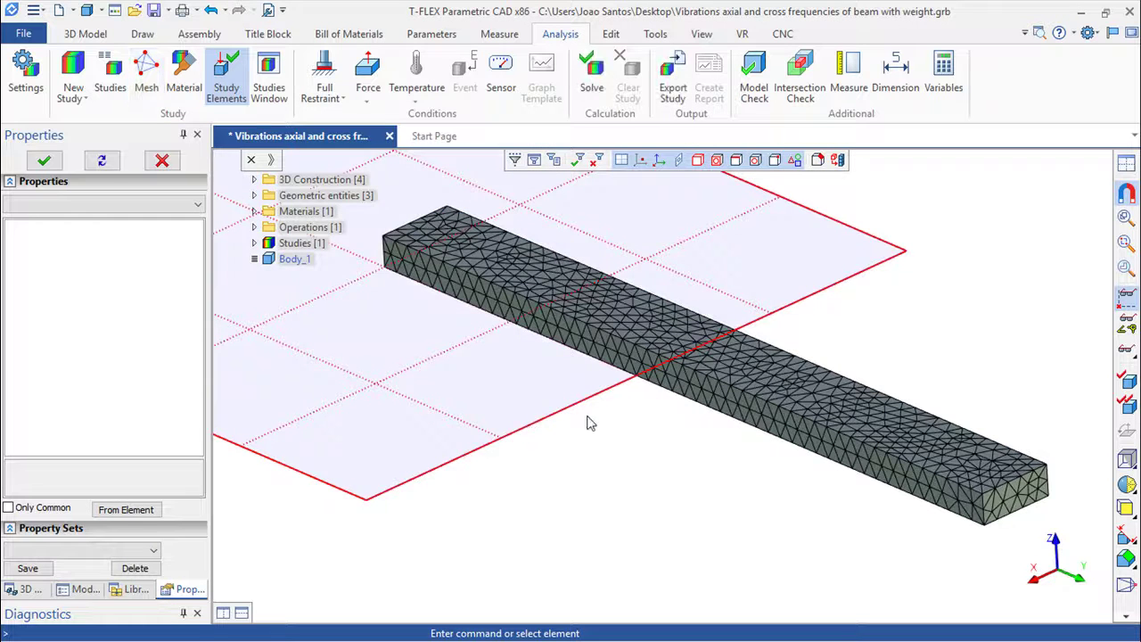
scroll(580, 433, "up", 2)
scroll(611, 420, "up", 1)
scroll(599, 407, "down", 1)
scroll(598, 407, "down", 1)
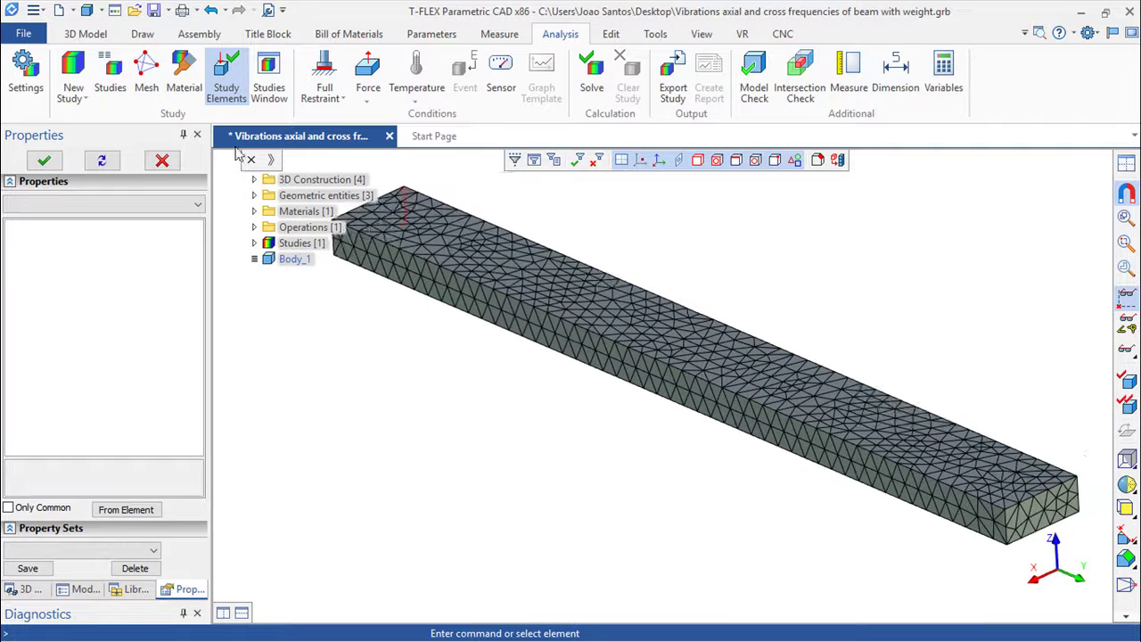
- Set the study-defined material to AISI 1020 structural steel from the library
left_click(184, 76)
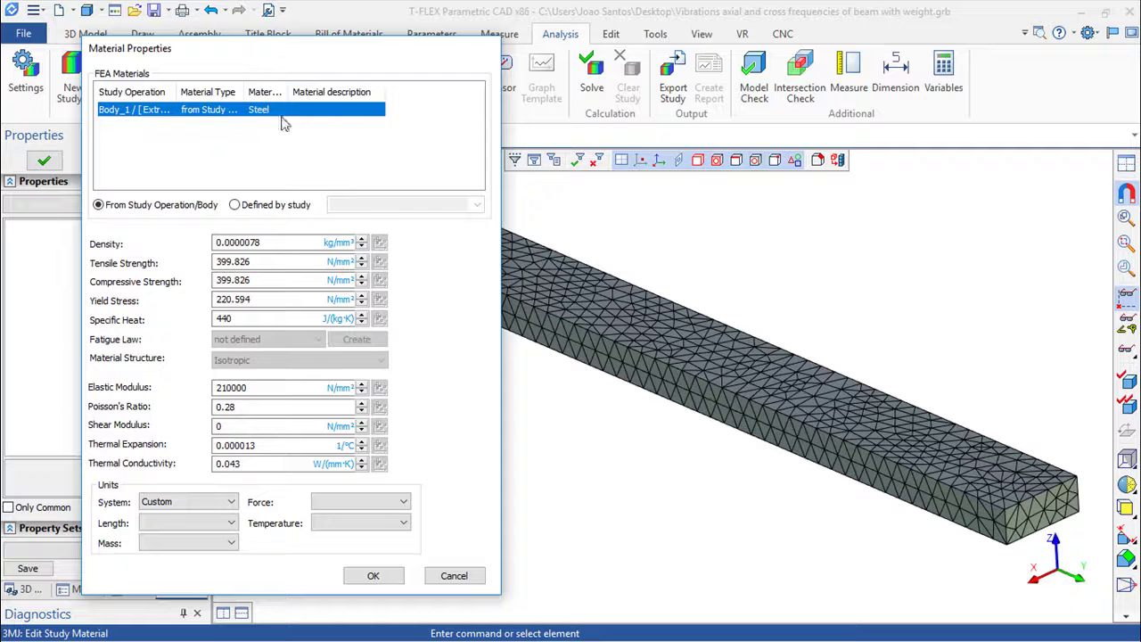
left_click(234, 205)
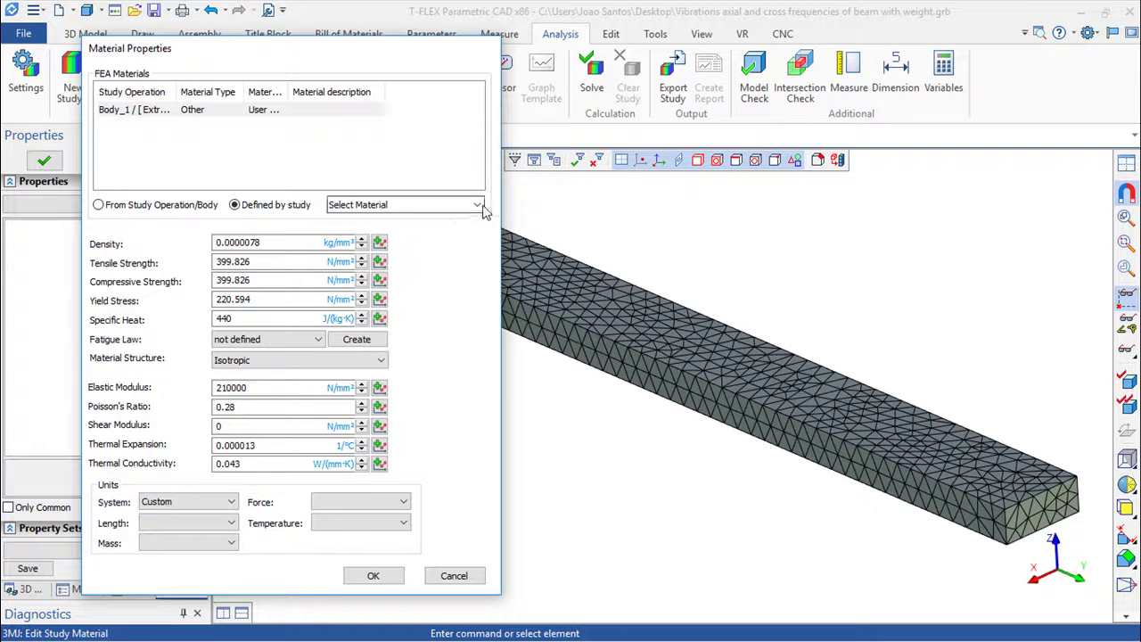
left_click(479, 206)
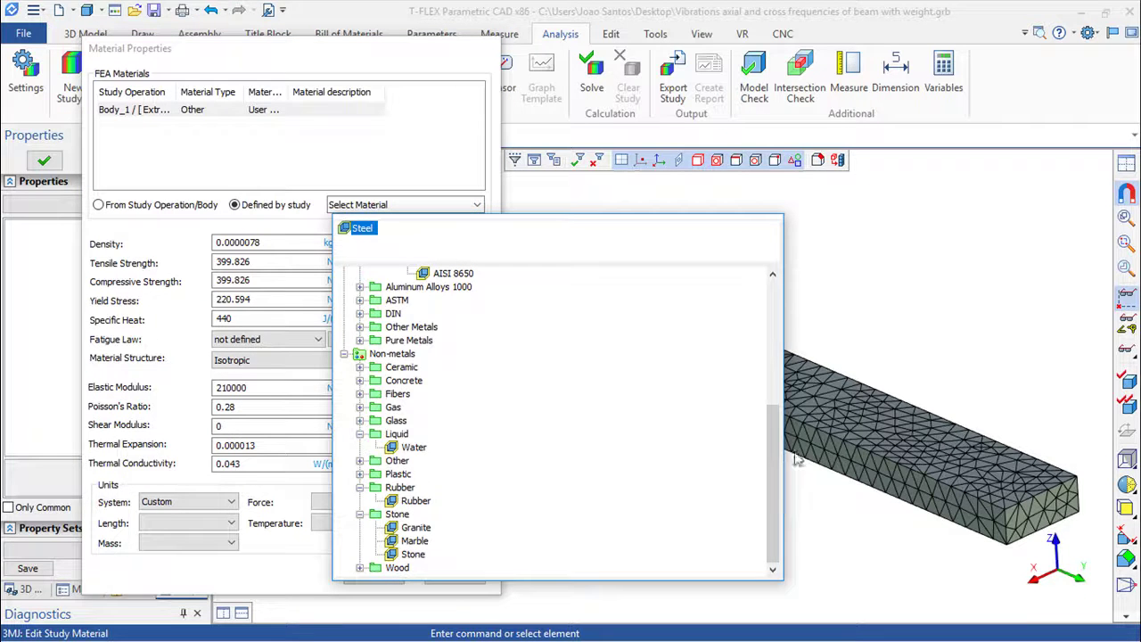
left_click_drag(773, 446, 774, 323)
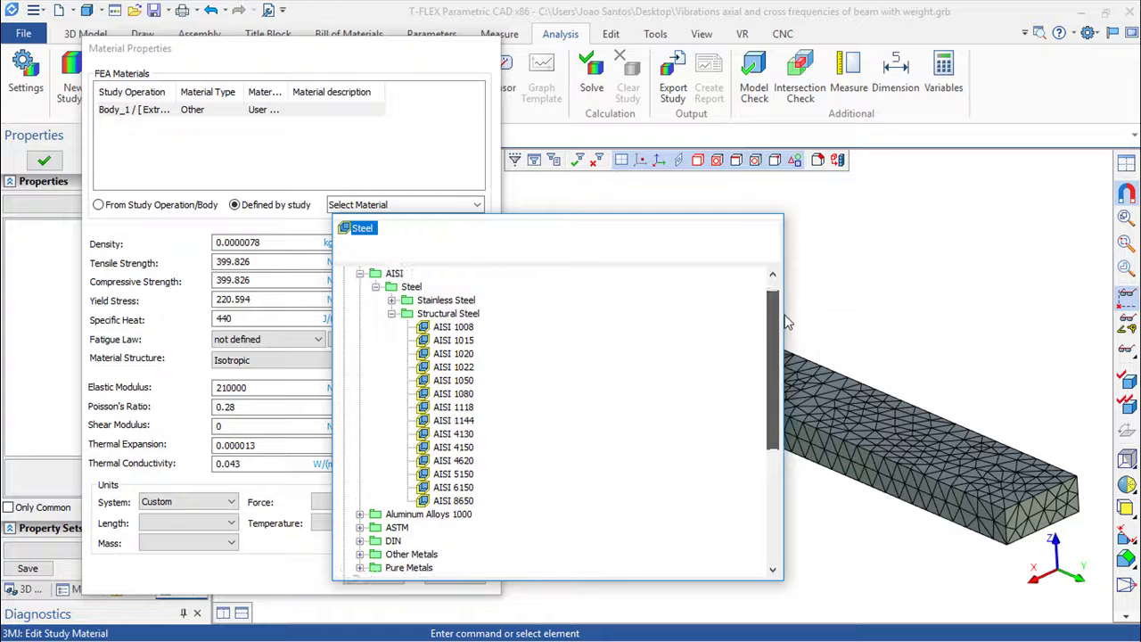
left_click(452, 356)
left_click(374, 576)
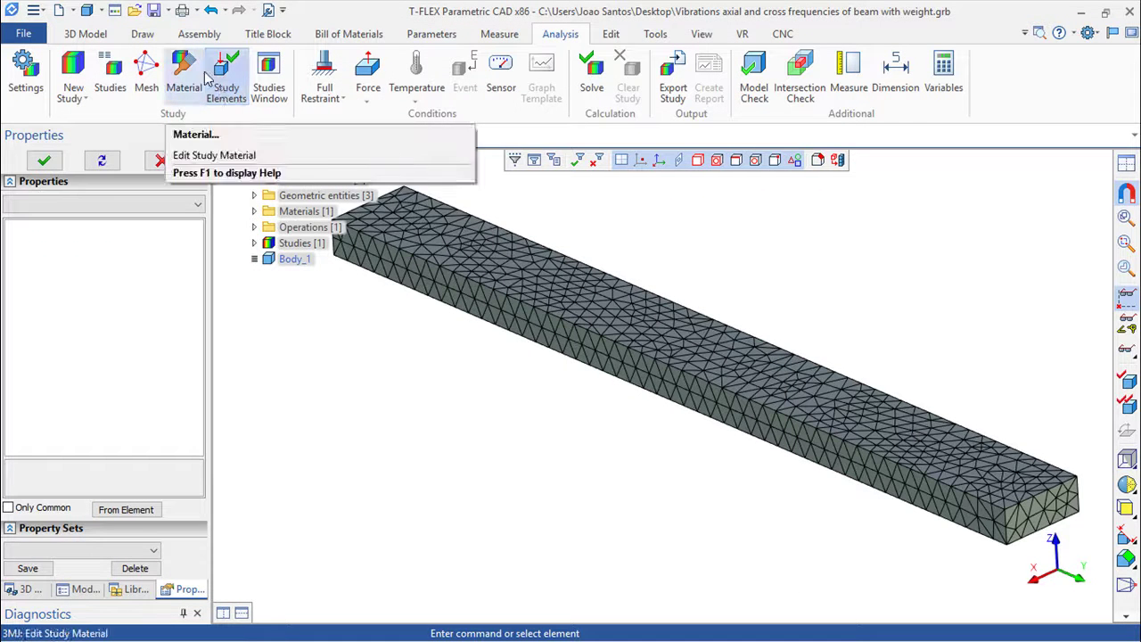
left_click(327, 76)
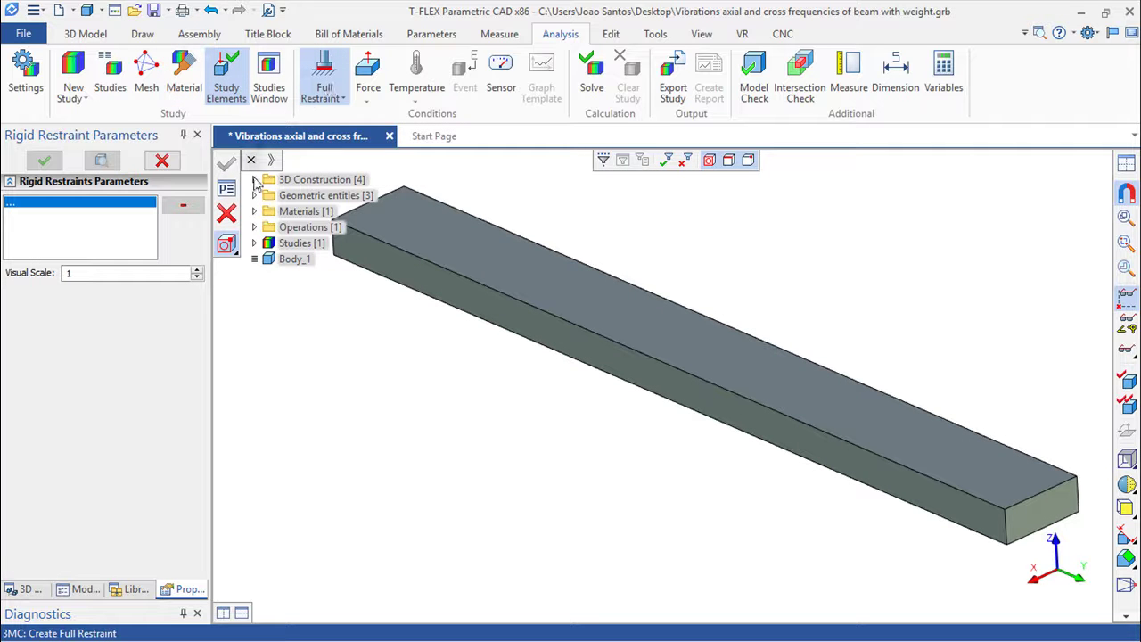
- Fully restrain one end face of the beam
left_click(341, 98)
left_click(319, 113)
mouse_move(416, 402)
right_mouse_down()
mouse_move(411, 339)
mouse_move(993, 428)
mouse_move(224, 363)
mouse_move(383, 381)
right_mouse_up()
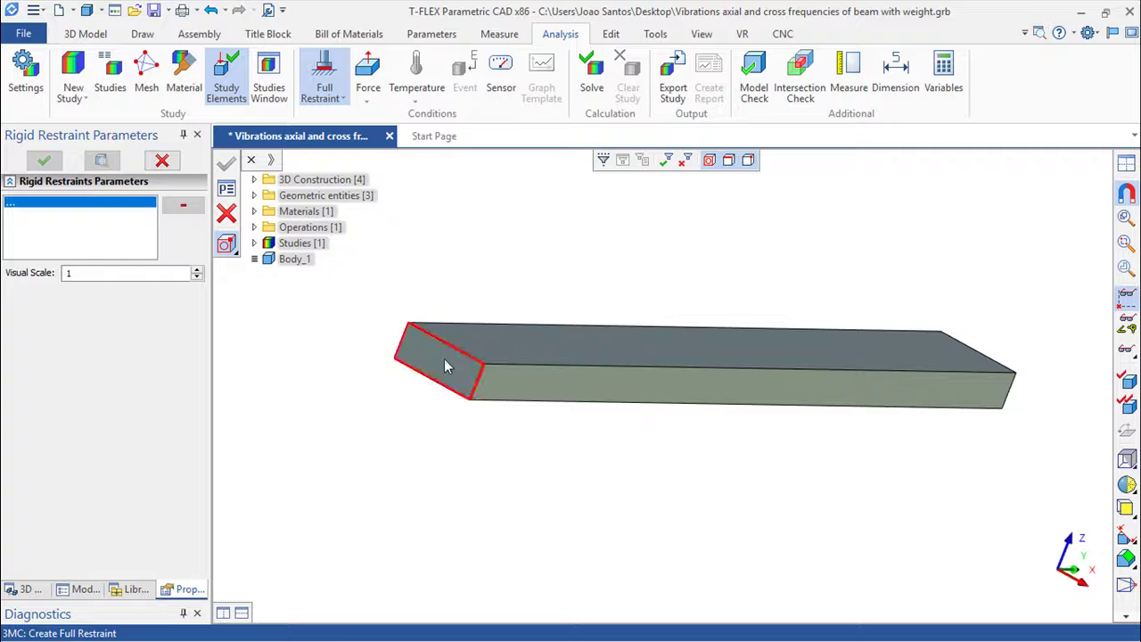
left_click(445, 366)
left_click(226, 164)
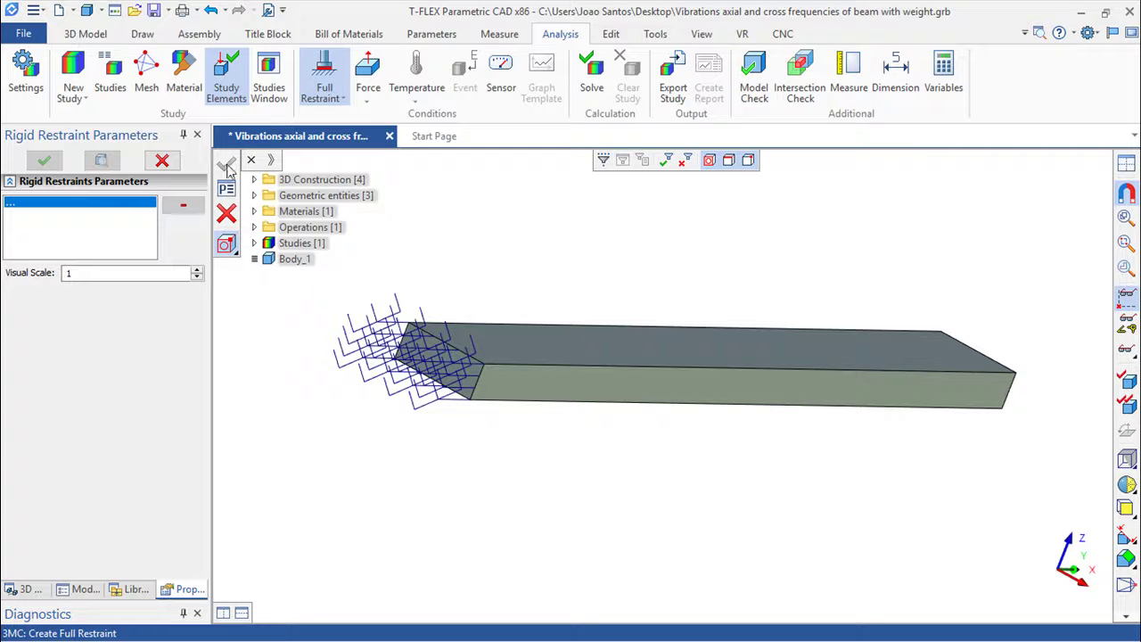
- Change Full Restraint_1's display colour to yellow
left_click(255, 244)
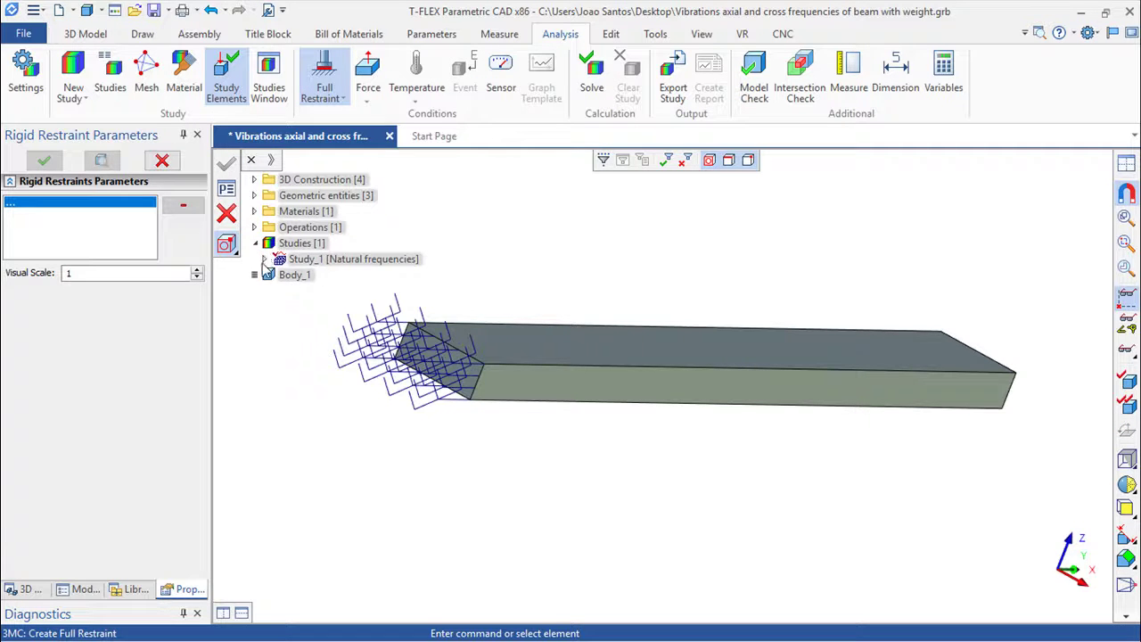
left_click(264, 259)
left_click(276, 292)
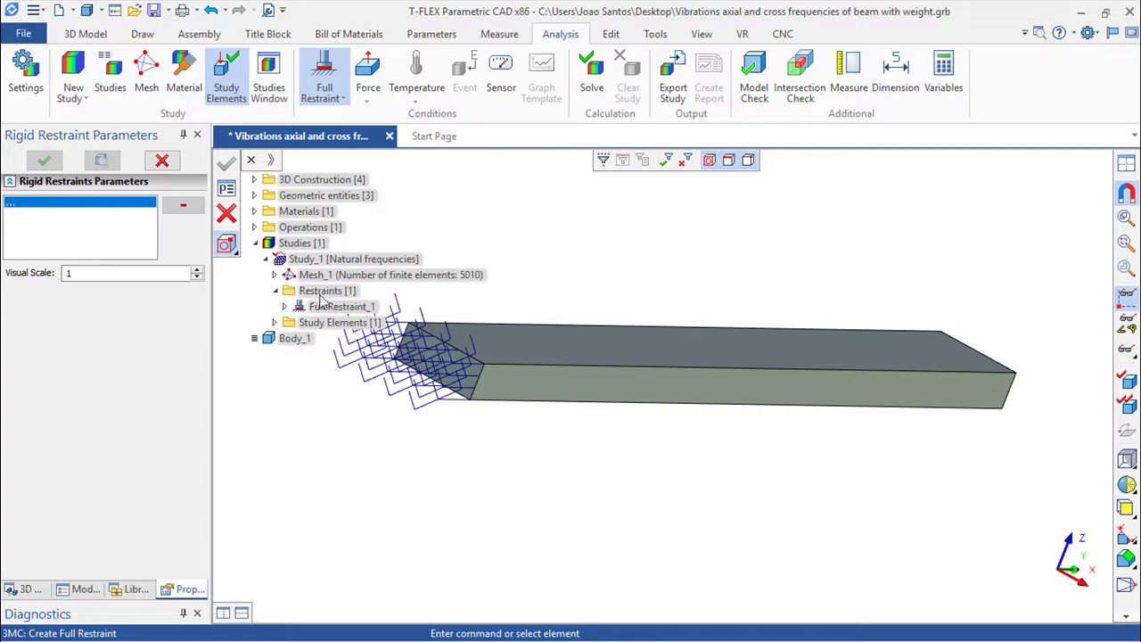
double_click(341, 307)
left_click(656, 317)
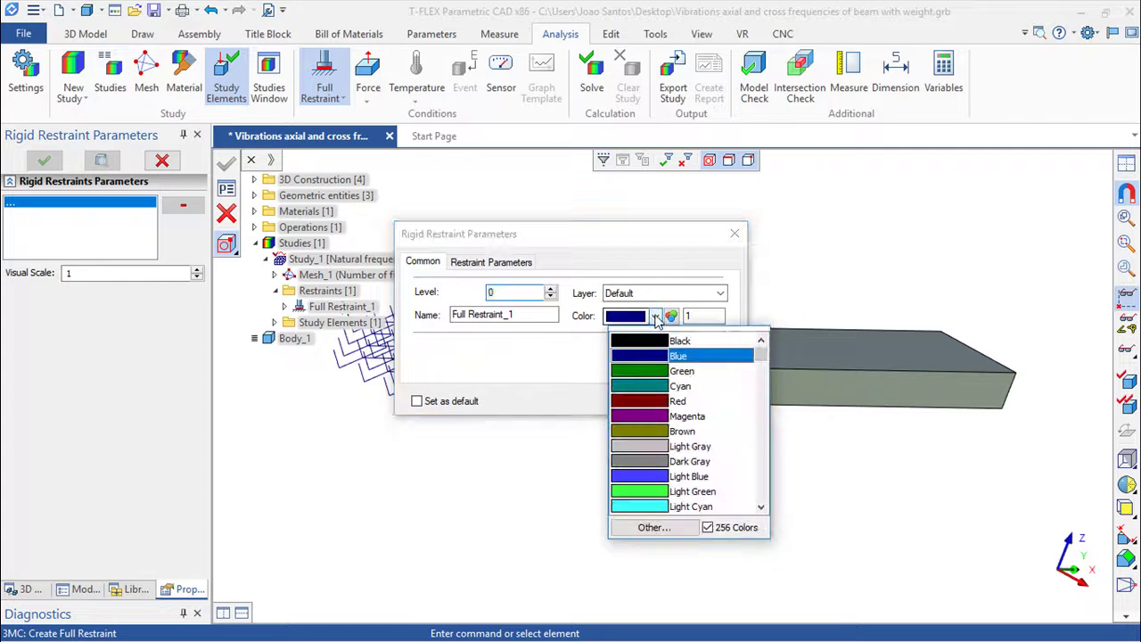
scroll(699, 431, "down", 3)
left_click(673, 417)
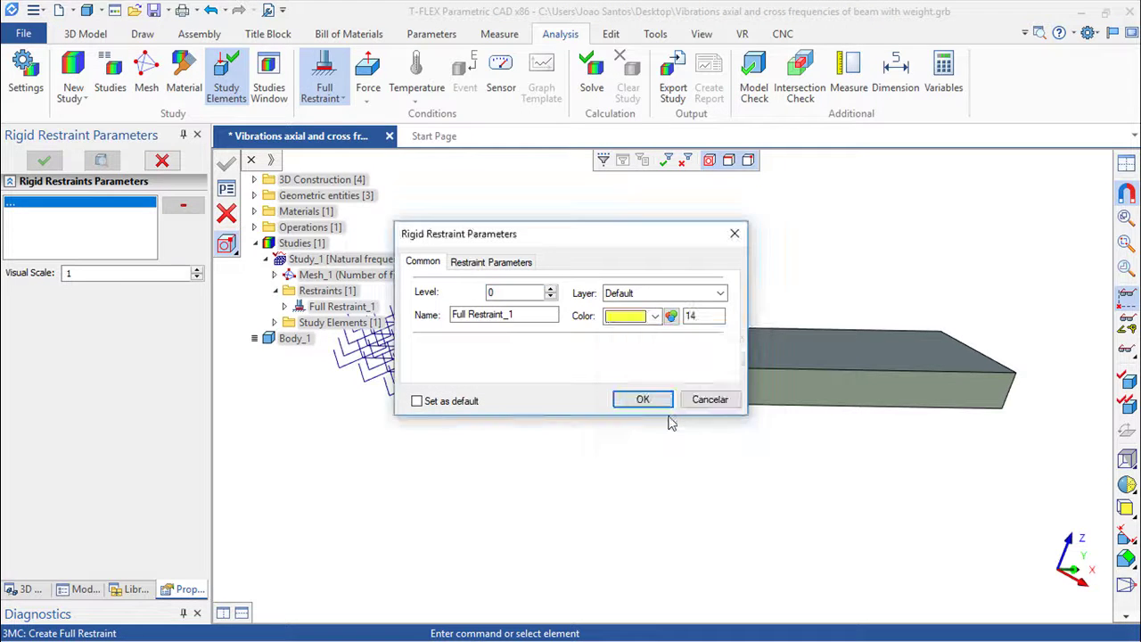
left_click(636, 401)
mouse_move(683, 420)
middle_mouse_down()
mouse_move(405, 410)
mouse_move(326, 380)
mouse_move(363, 387)
mouse_move(415, 351)
mouse_move(265, 390)
middle_mouse_up()
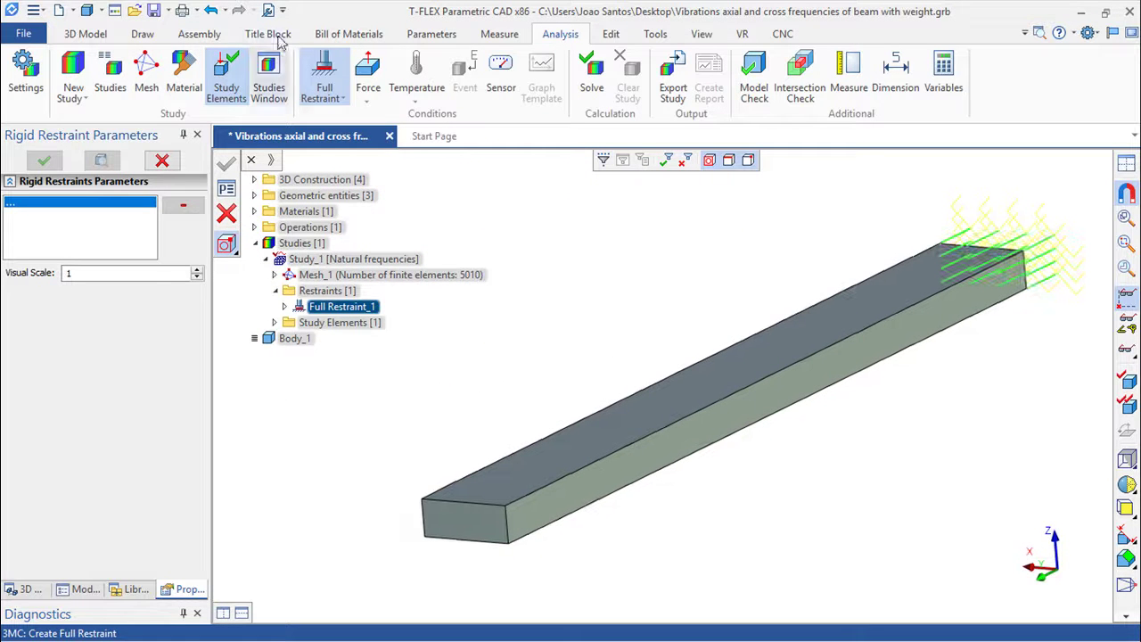
- Add a partial restraint on the beam's long side face fixing only X at 0 mm
left_click(324, 98)
left_click(324, 133)
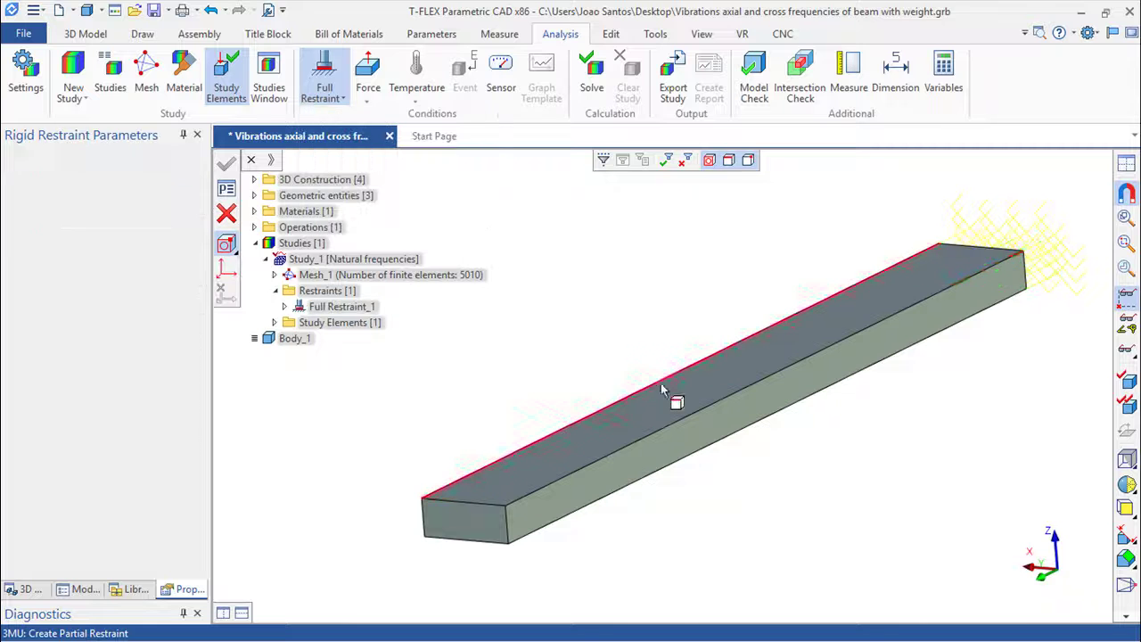
left_click(675, 443)
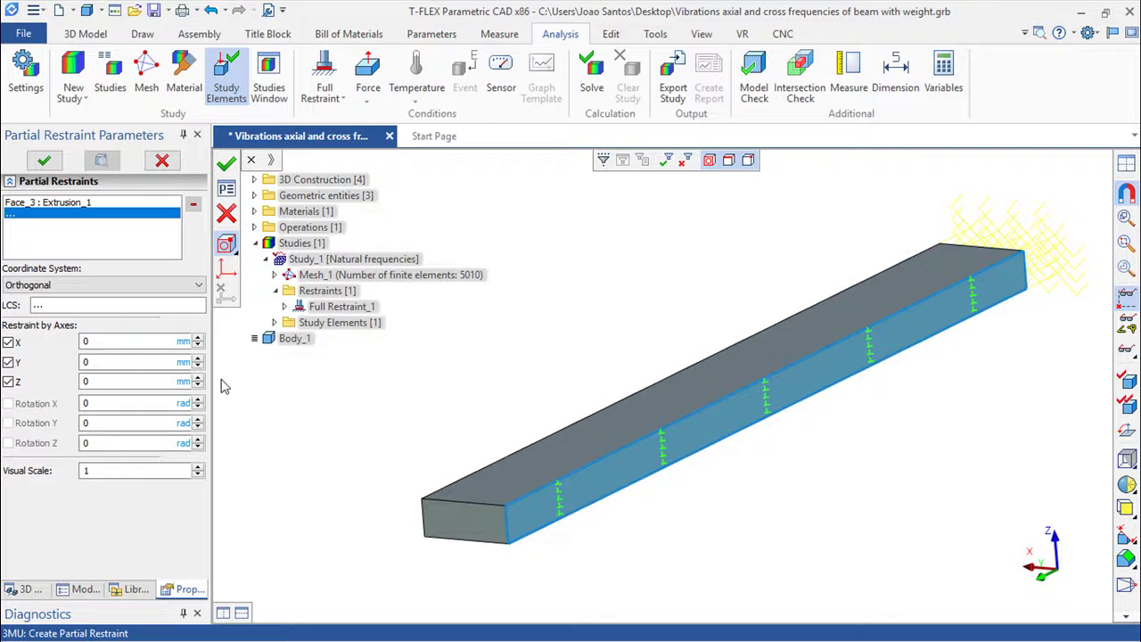
left_click(10, 365)
left_click(9, 382)
left_click(225, 163)
mouse_move(509, 420)
right_mouse_down()
mouse_move(916, 494)
mouse_move(764, 482)
mouse_move(821, 499)
mouse_move(747, 514)
right_mouse_up()
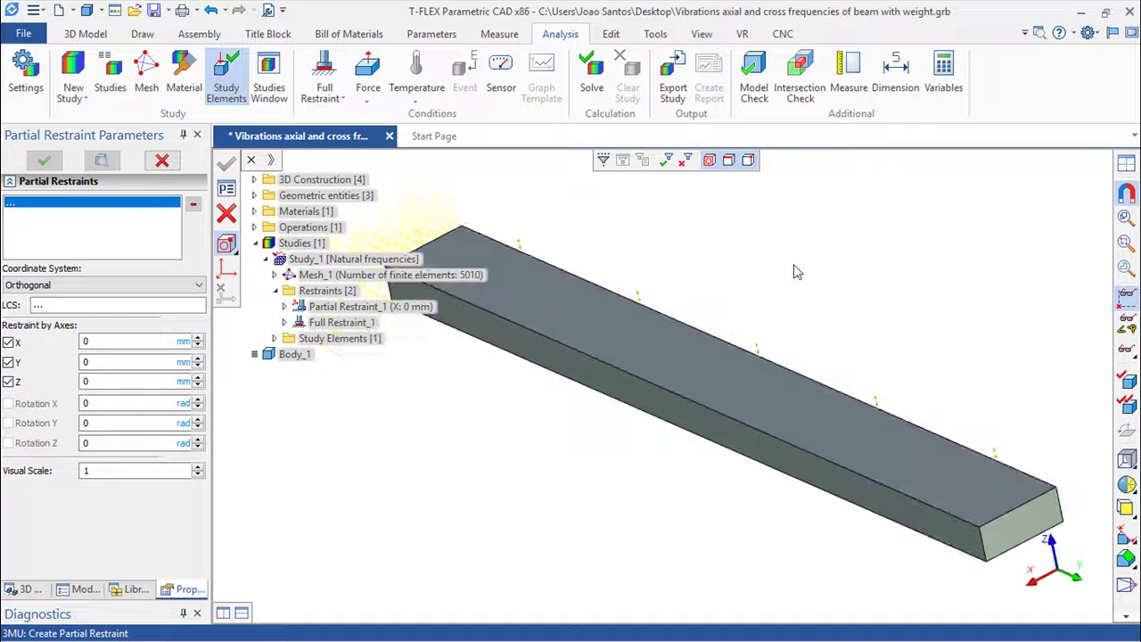
- Add a 7.8 kg extra mass load on the beam's free end face
left_click(366, 105)
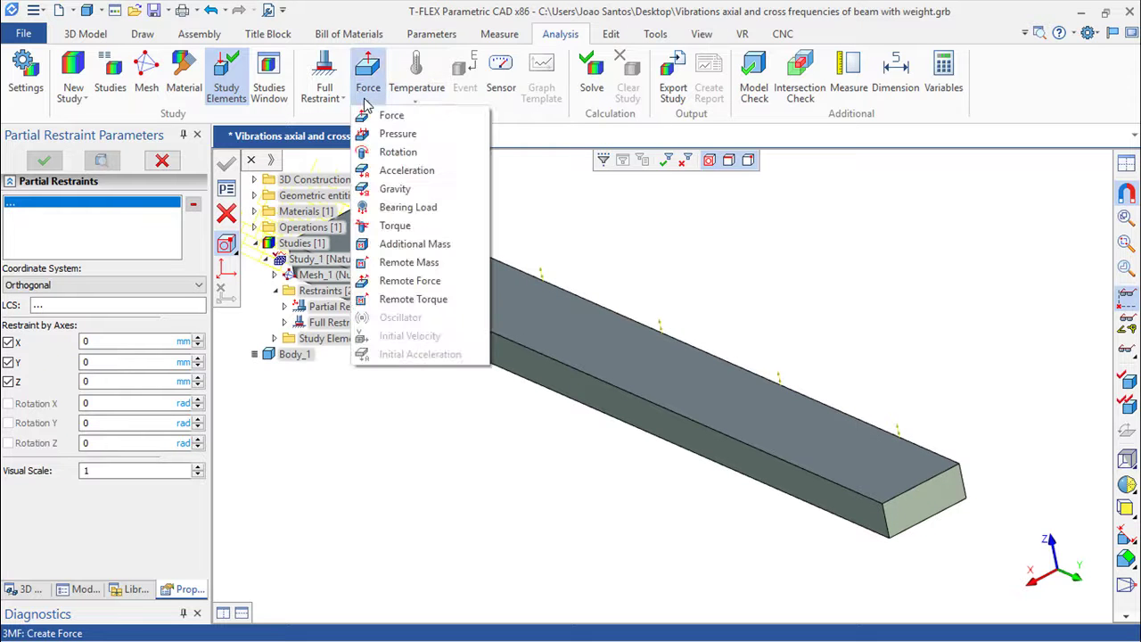
left_click(415, 245)
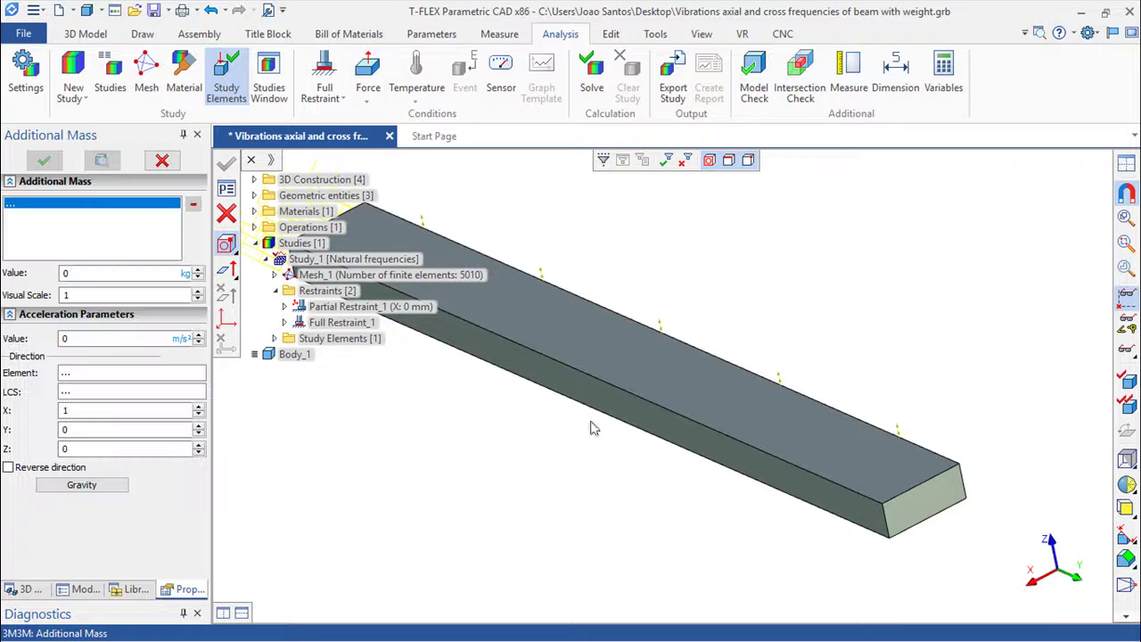
left_click(932, 508)
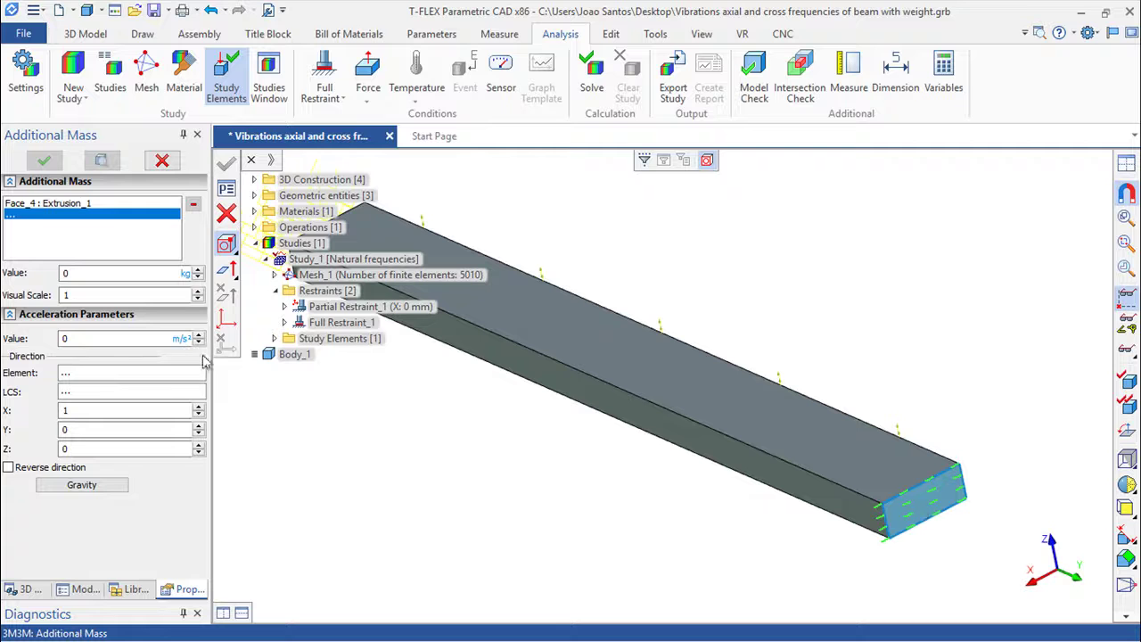
left_click(88, 273)
type("7.8")
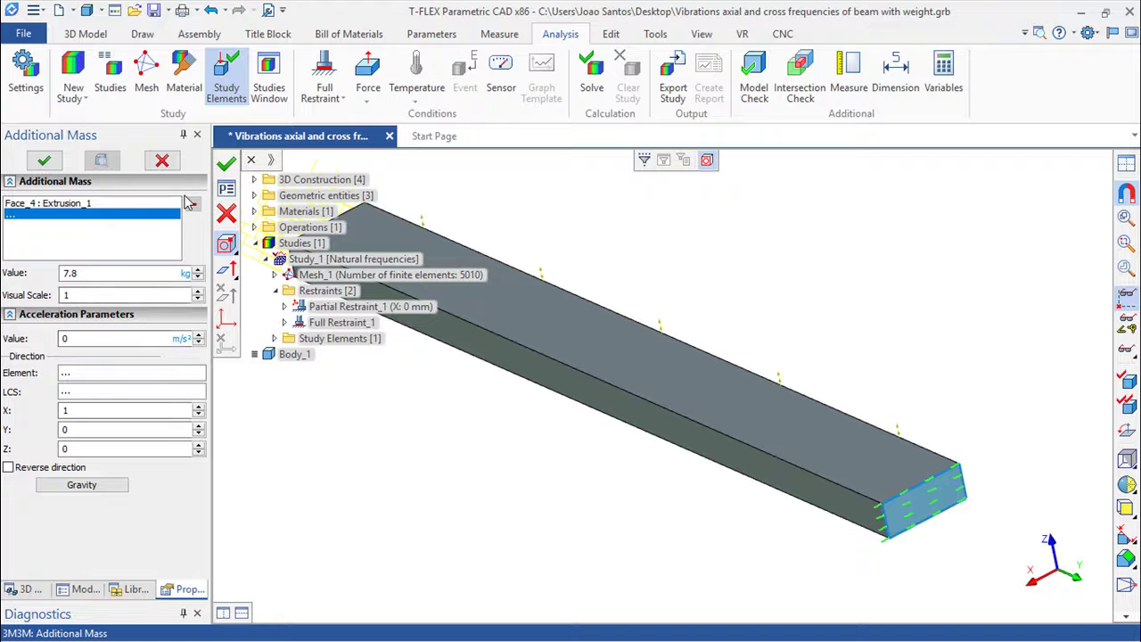
left_click(226, 166)
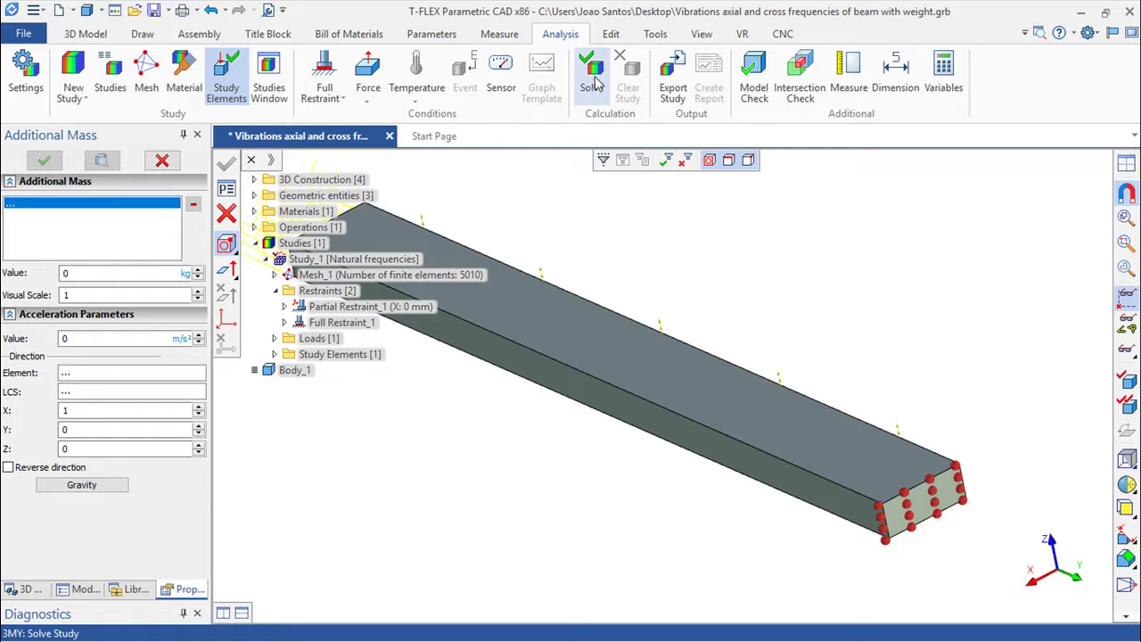
middle_click_drag(446, 356, 610, 452)
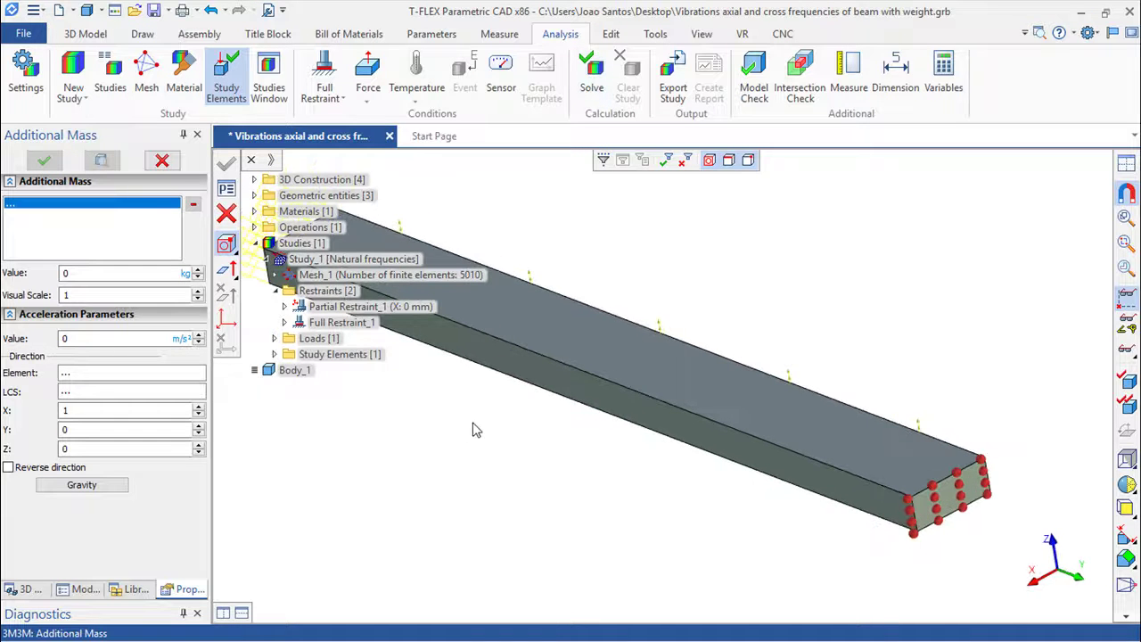
- Solve the study with the iterative, non-stationary solver, outputting OX and magnitude results
left_click(579, 89)
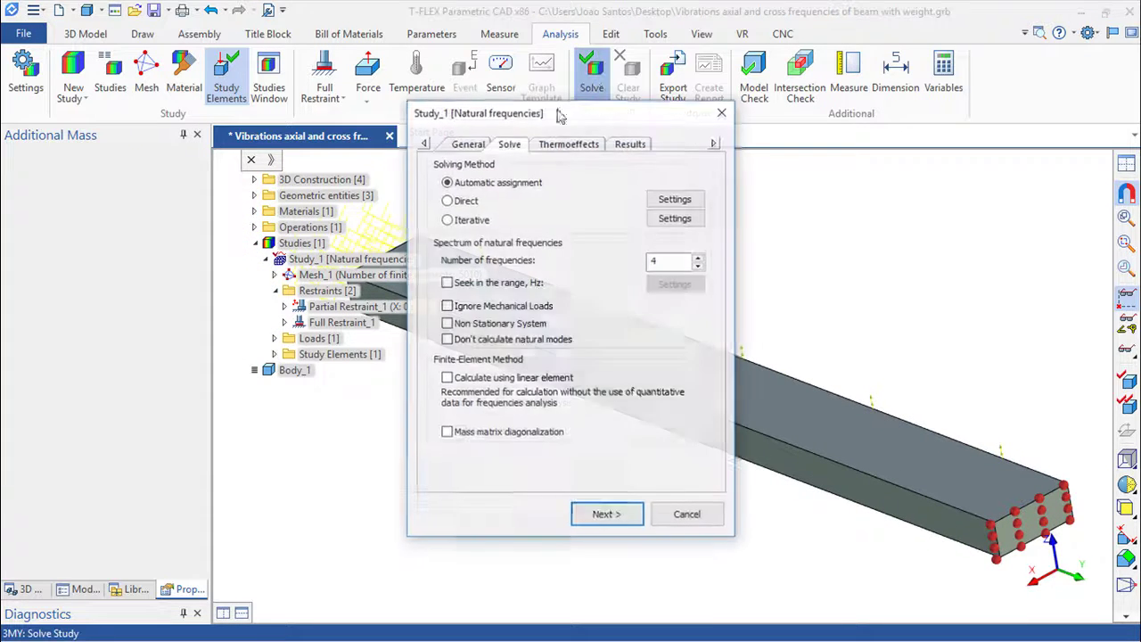
left_click(470, 147)
left_click(517, 148)
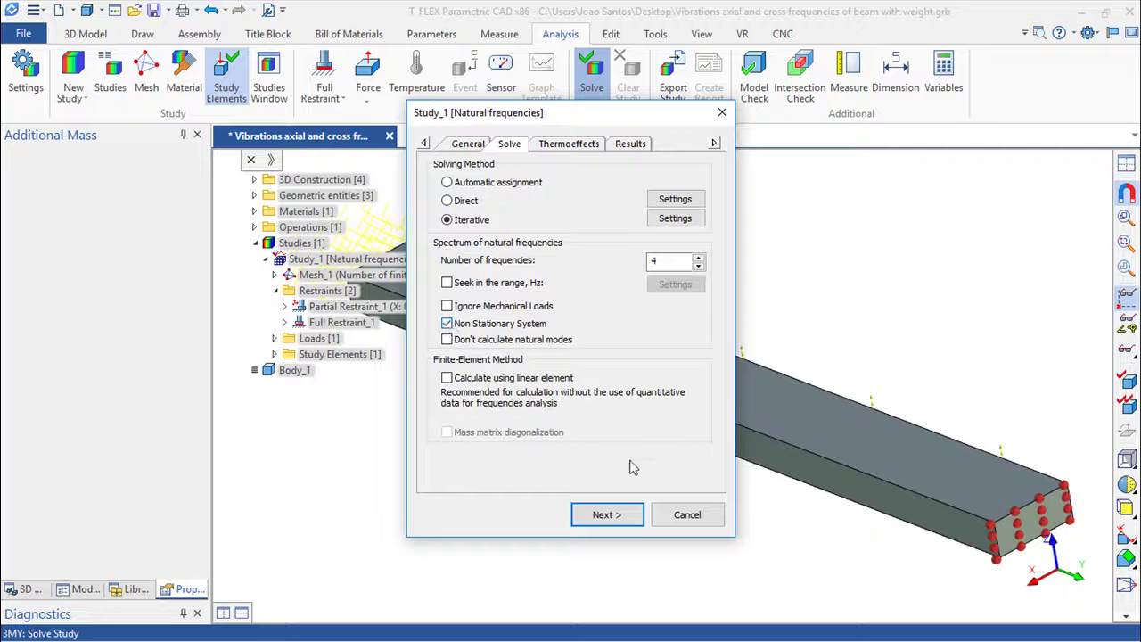
left_click(547, 145)
left_click(628, 144)
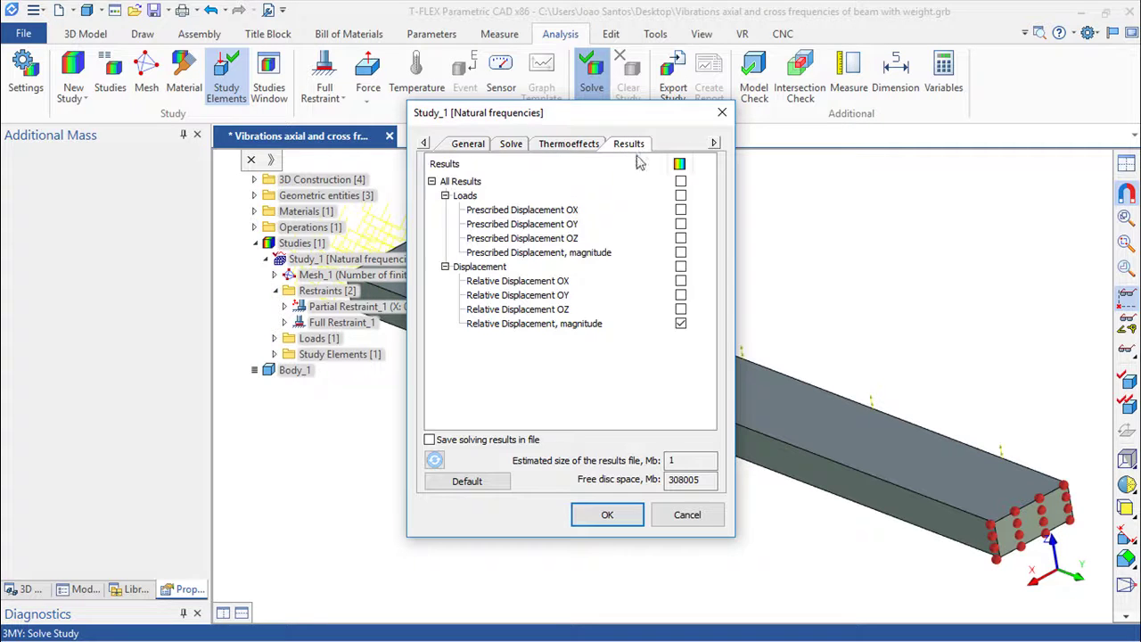
left_click(625, 517)
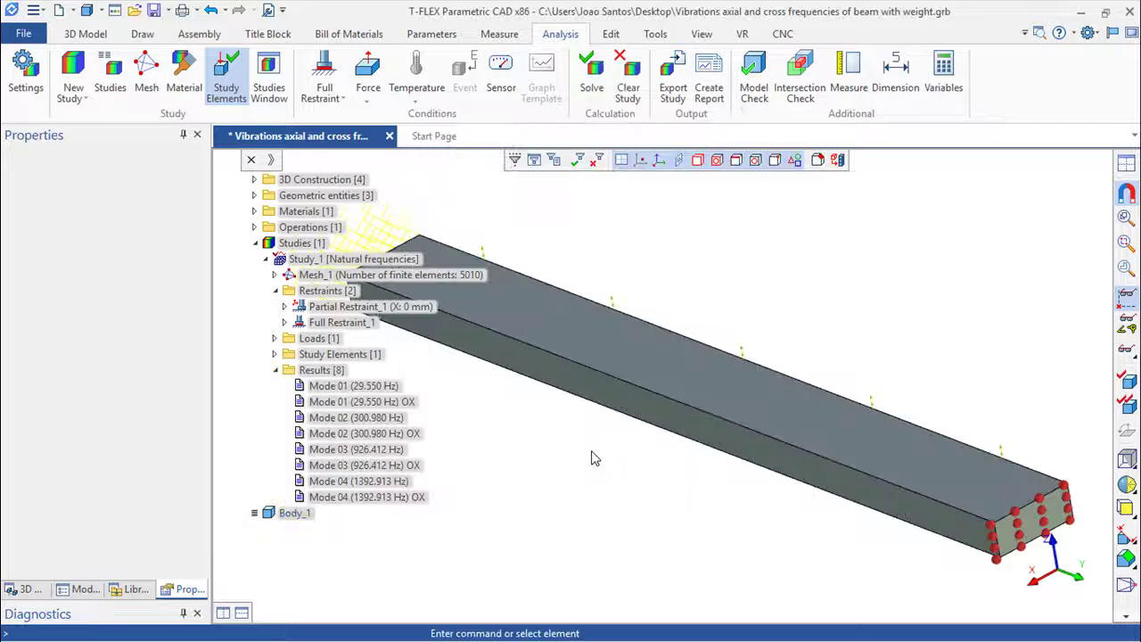
- Animate the Mode 01 displacement-magnitude plot at 29.550 Hz
double_click(357, 386)
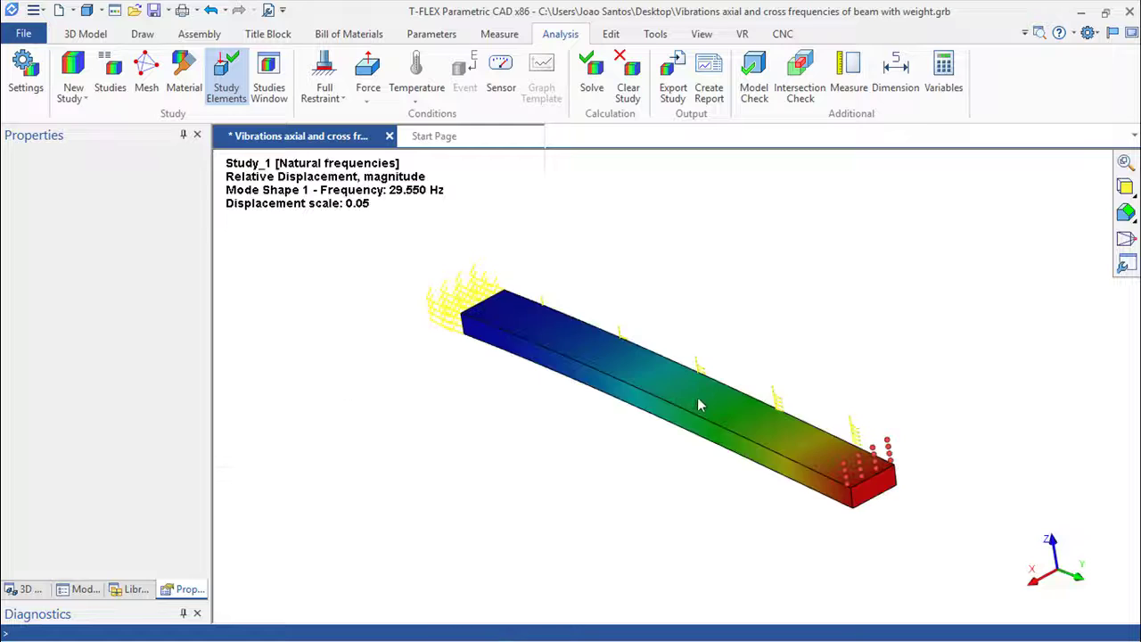
scroll(698, 401, "up", 1)
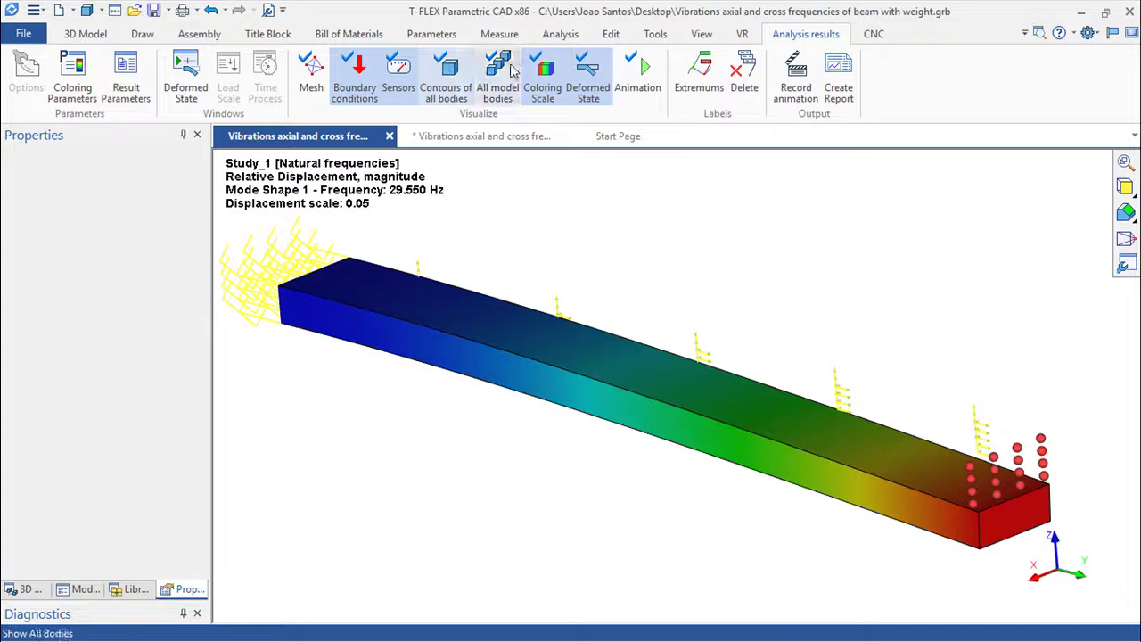
left_click(638, 71)
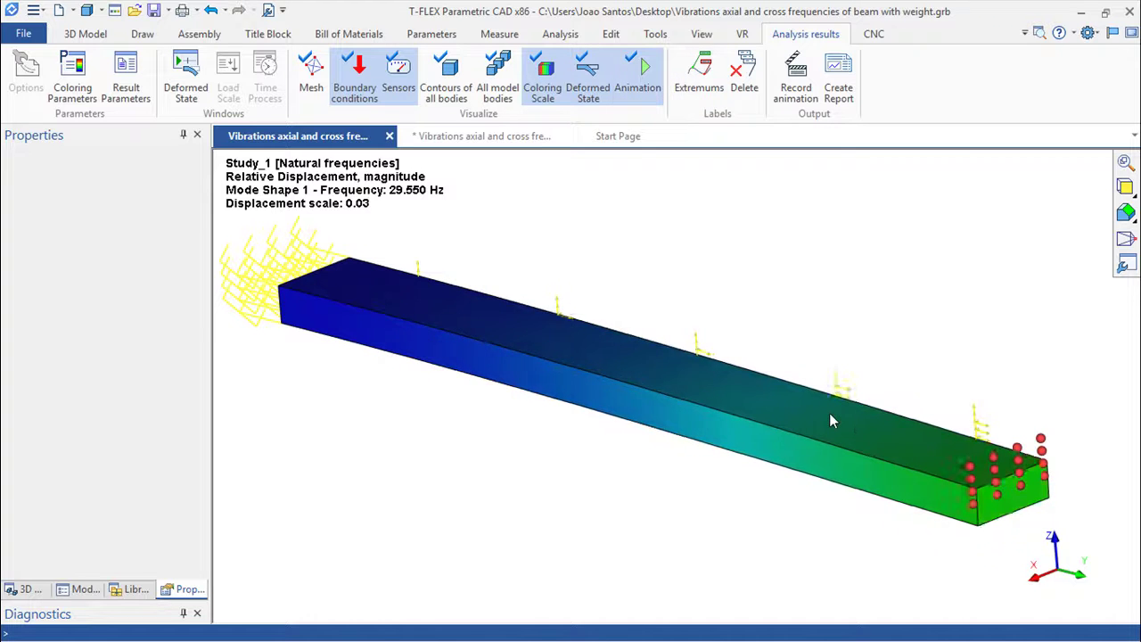
mouse_move(820, 414)
middle_mouse_down()
mouse_move(592, 412)
mouse_move(891, 443)
middle_mouse_up()
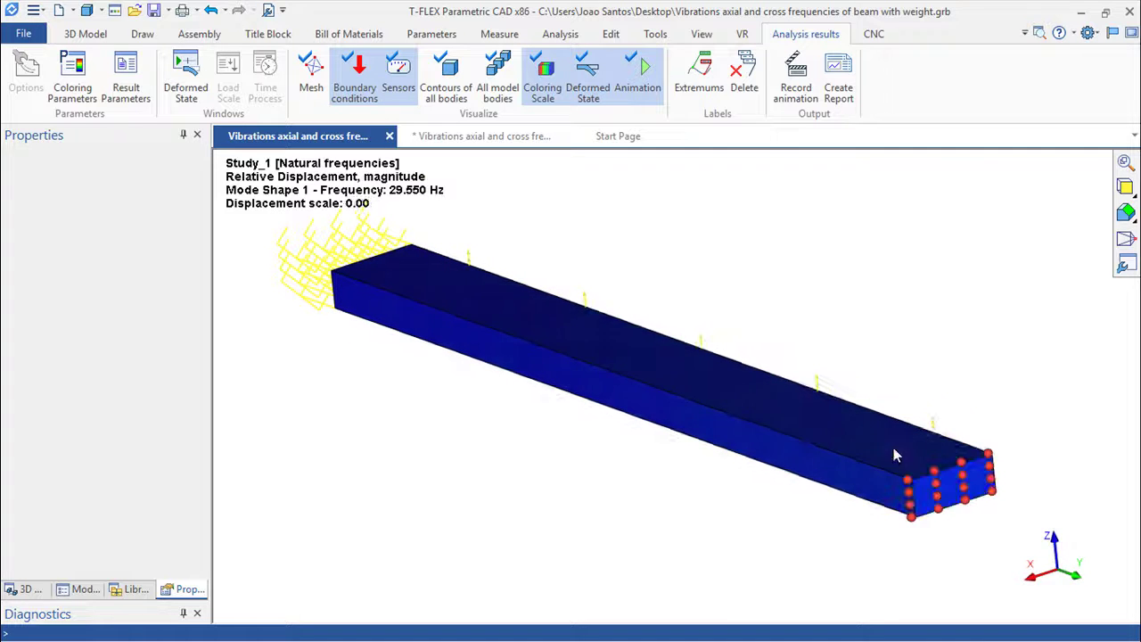
- Switch to the Mode 01 OX displacement plot and orbit along the beam
left_click(390, 136)
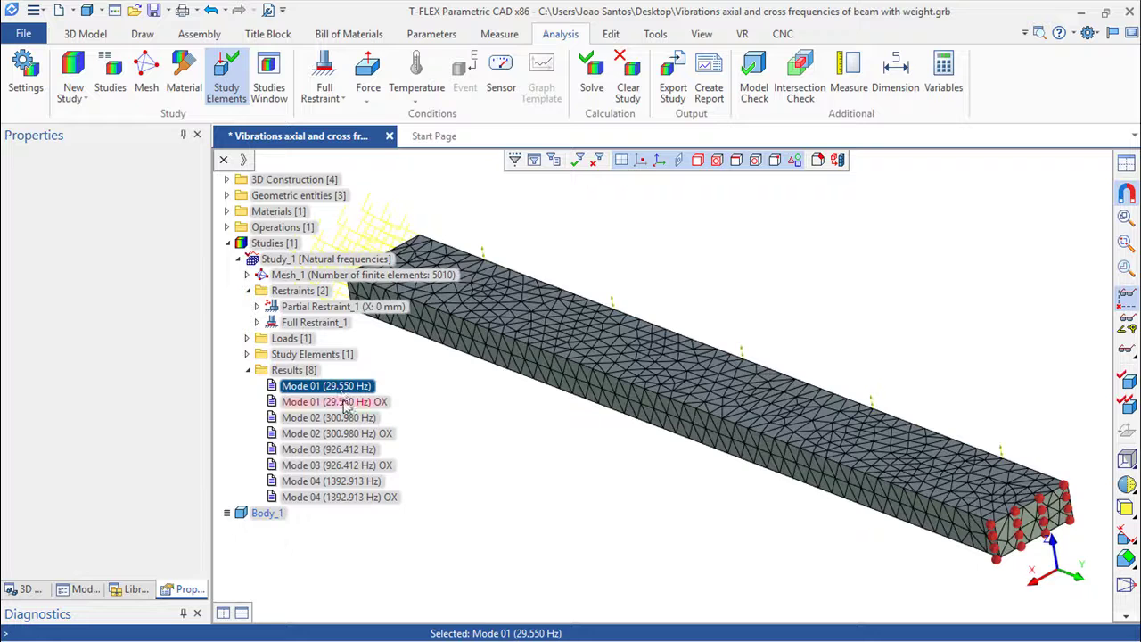
double_click(346, 403)
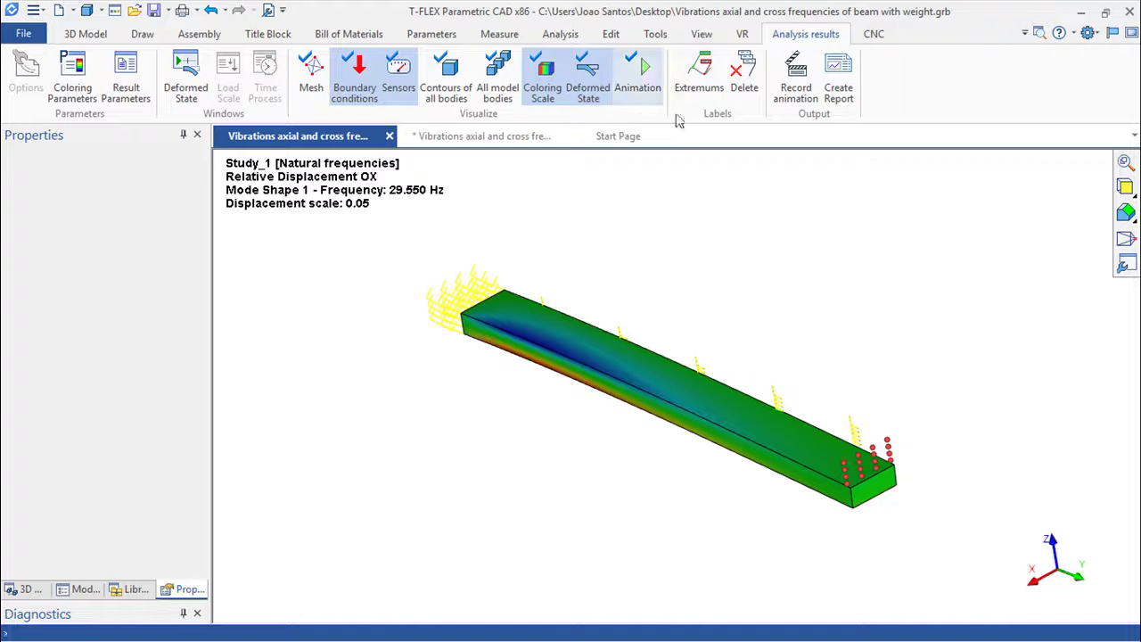
mouse_move(502, 375)
middle_mouse_down()
mouse_move(498, 366)
mouse_move(551, 399)
middle_mouse_up()
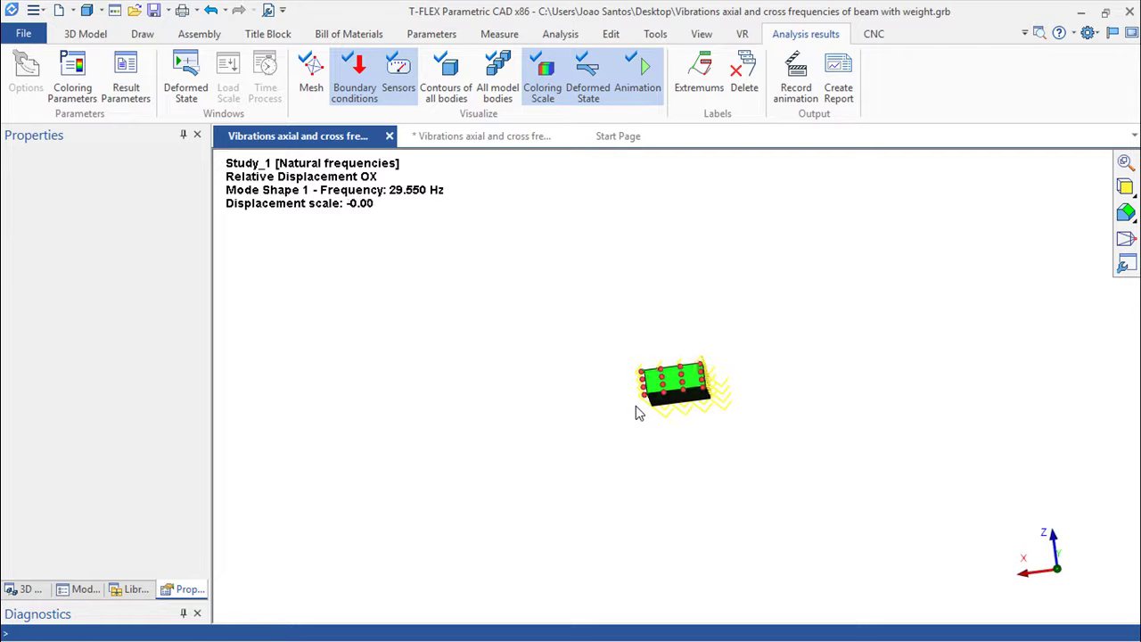
middle_click_drag(639, 412, 649, 434)
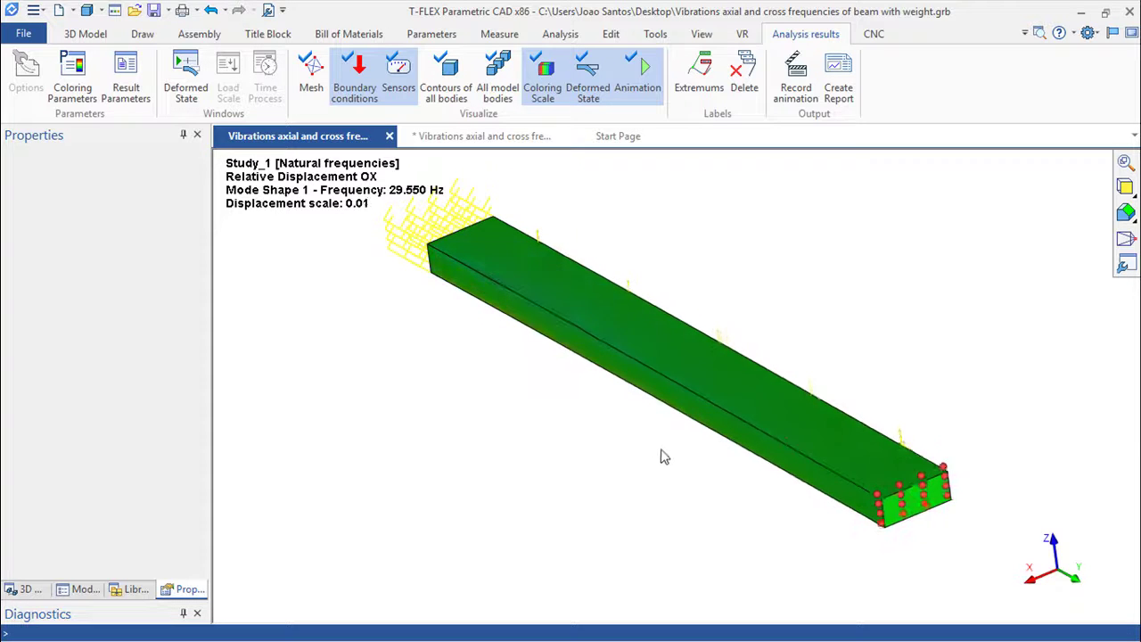
- View the Mode 02 displacement-magnitude plot at 300.980 Hz
left_click(389, 136)
double_click(316, 418)
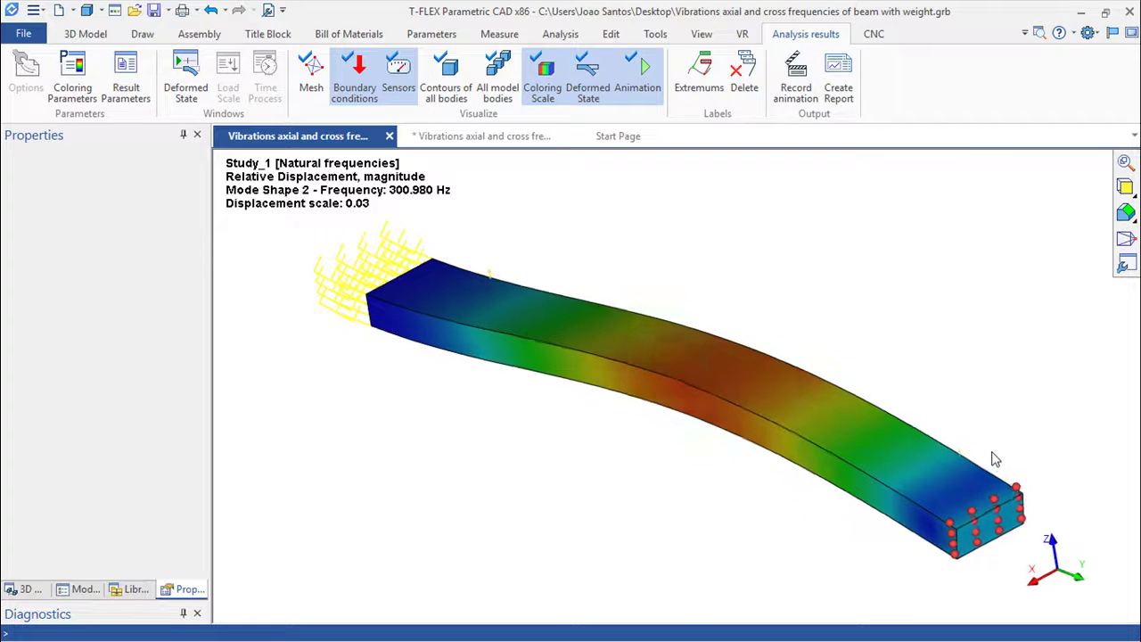
left_click(388, 135)
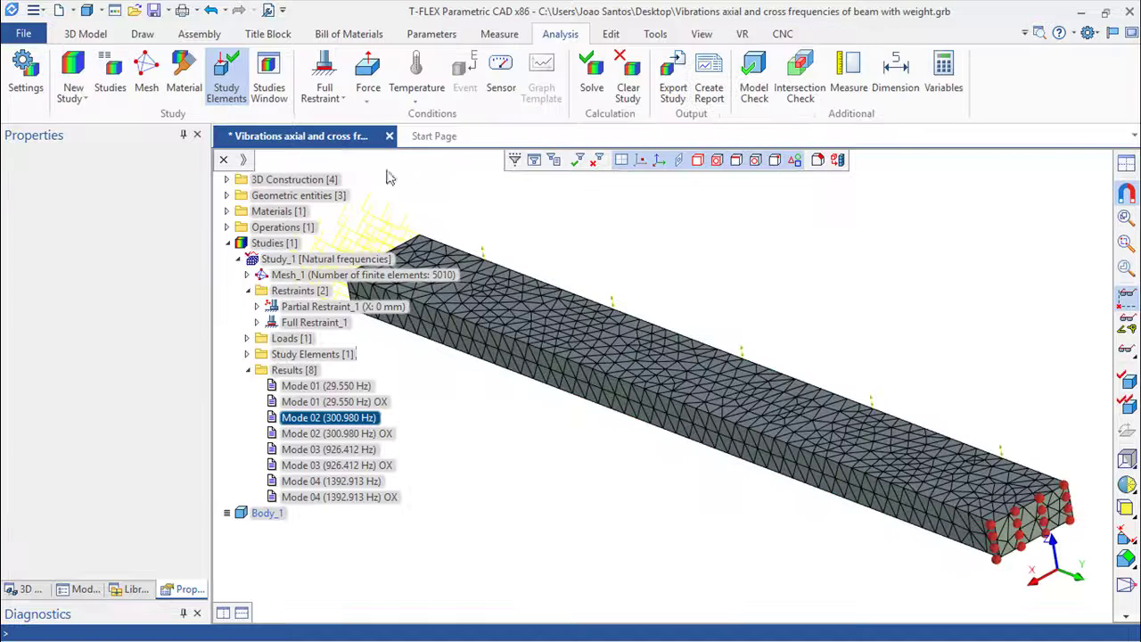
- Animate the Mode 02 OX displacement plot from a near end-on view, then close it
double_click(343, 435)
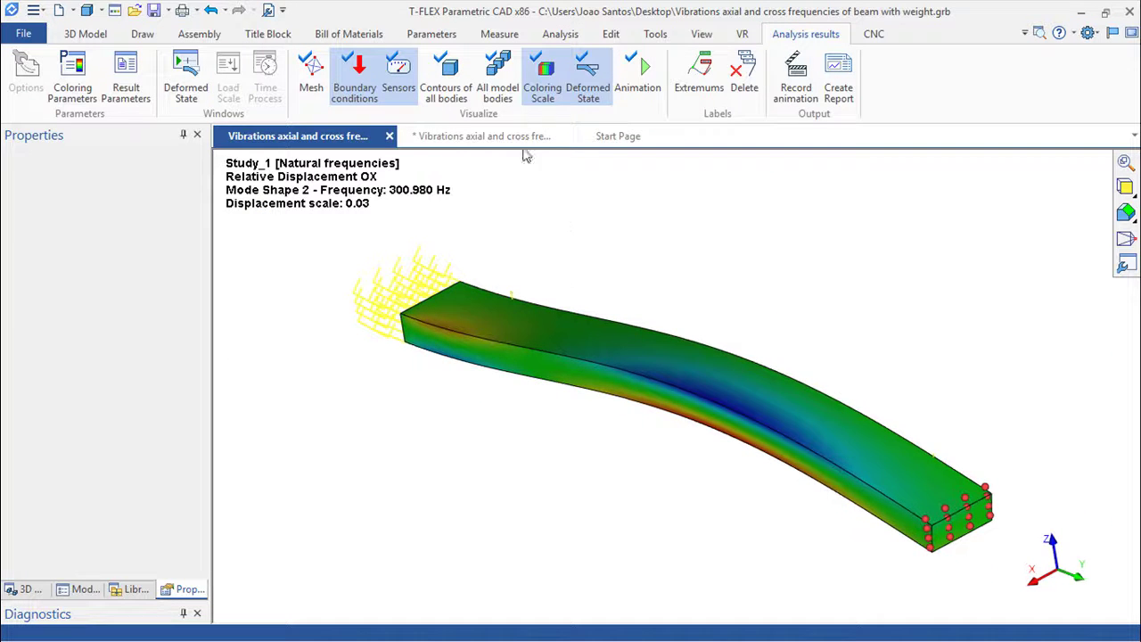
left_click(638, 76)
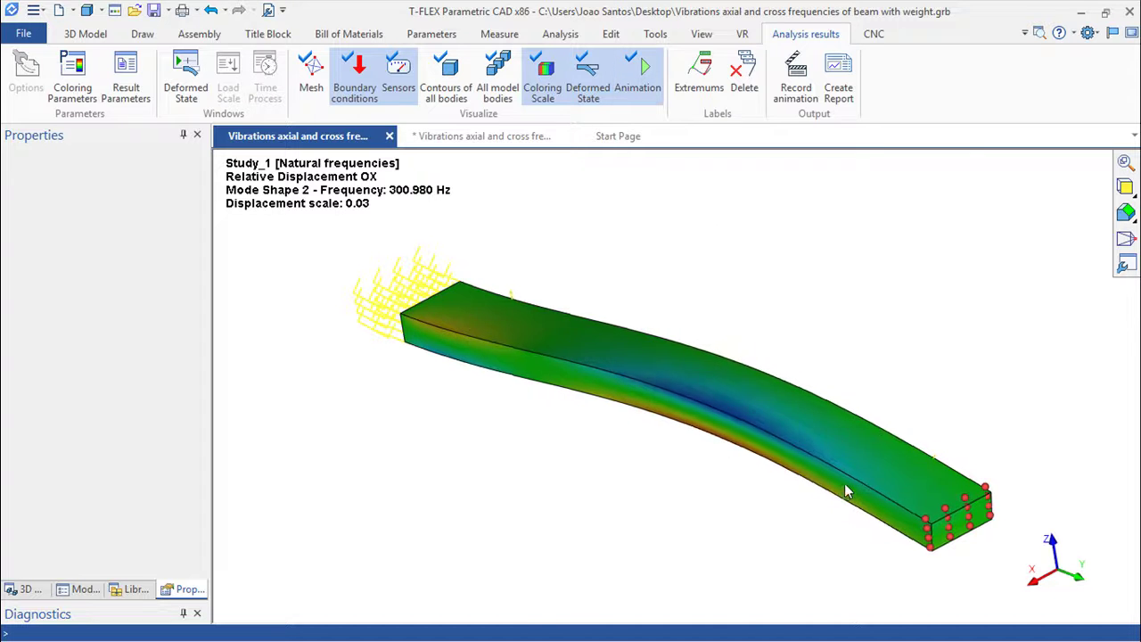
mouse_move(904, 490)
right_mouse_down()
mouse_move(618, 449)
mouse_move(654, 439)
mouse_move(681, 542)
right_mouse_up()
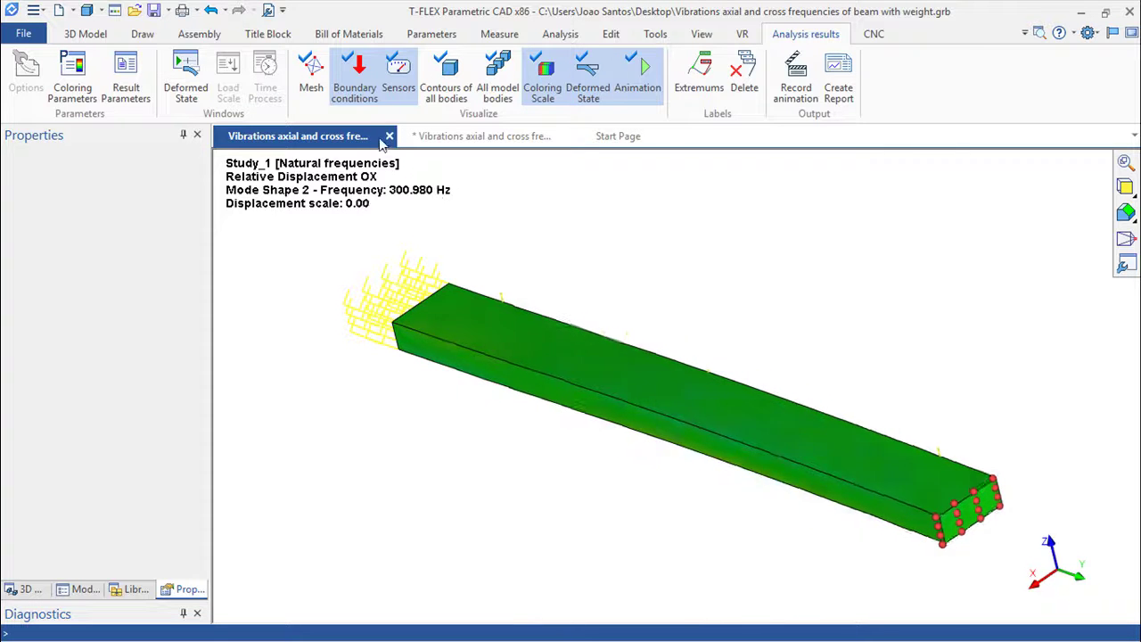
key("ctrl+F4")
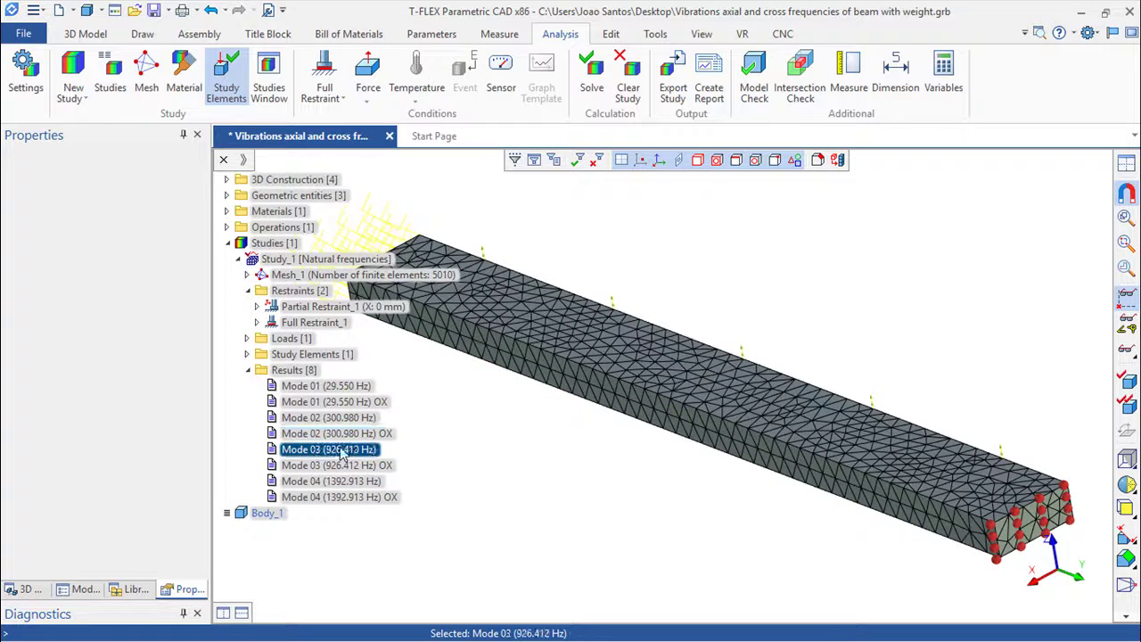
- Animate the Mode 03 displacement-magnitude plot at 926.412 Hz
double_click(343, 450)
scroll(627, 354, "up", 2)
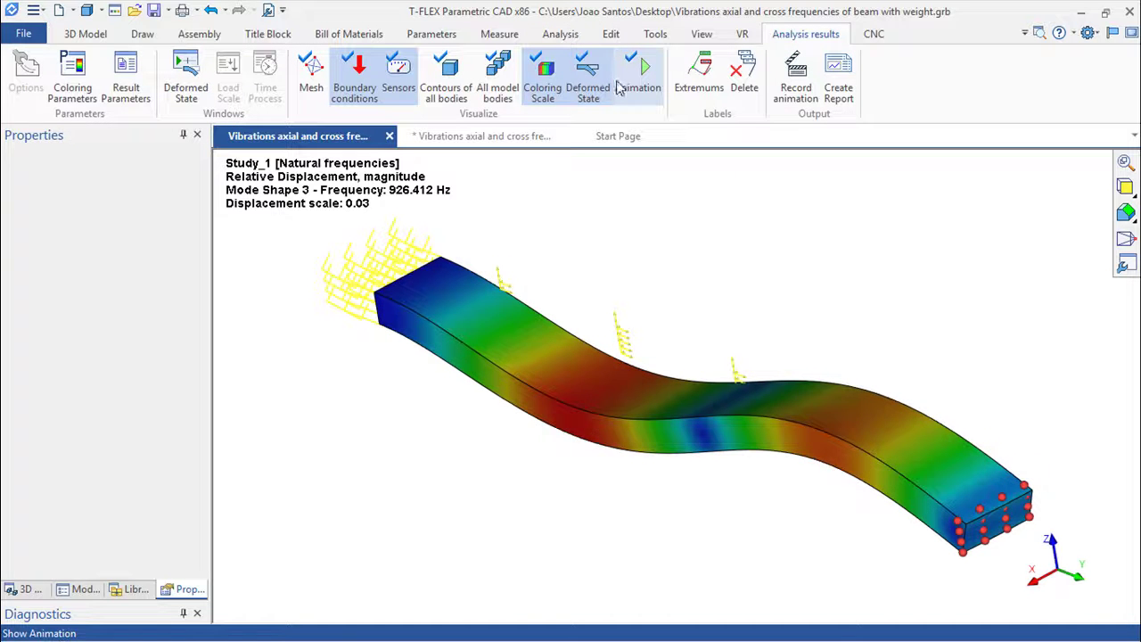
left_click(644, 83)
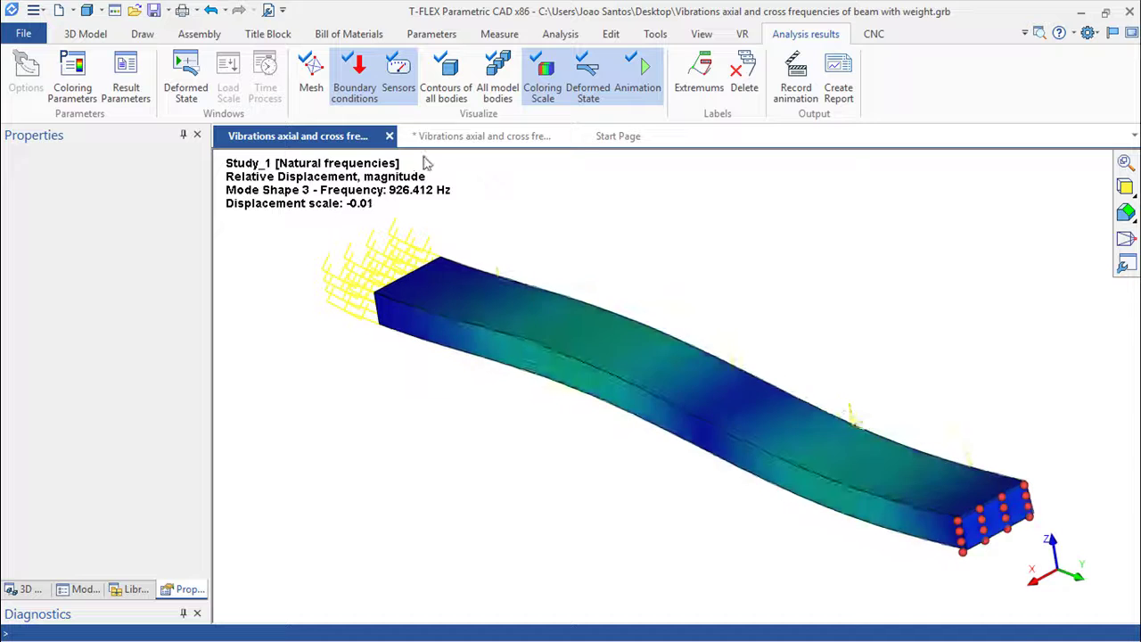
- Switch to the Mode 03 OX displacement plot and orbit around the beam
left_click(390, 136)
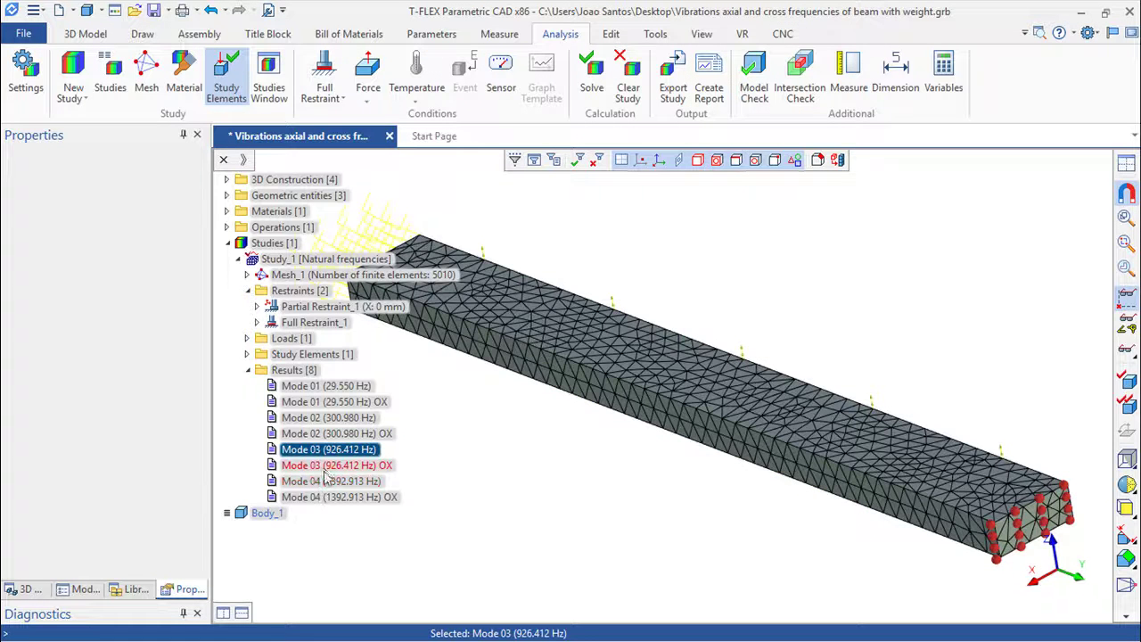
double_click(327, 471)
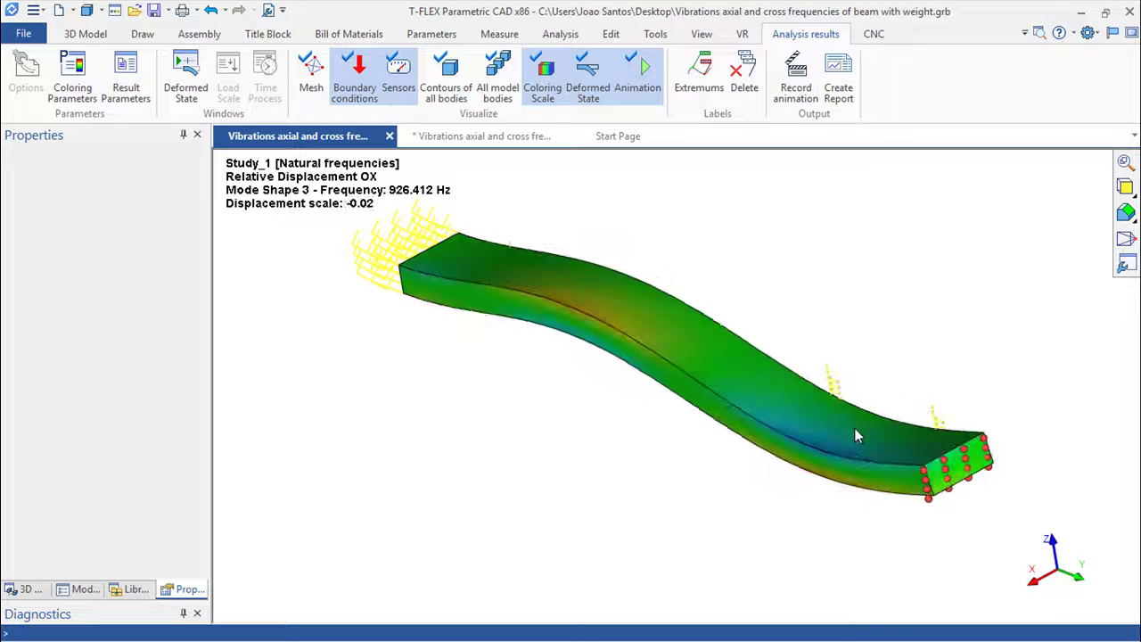
middle_click_drag(855, 424, 613, 414)
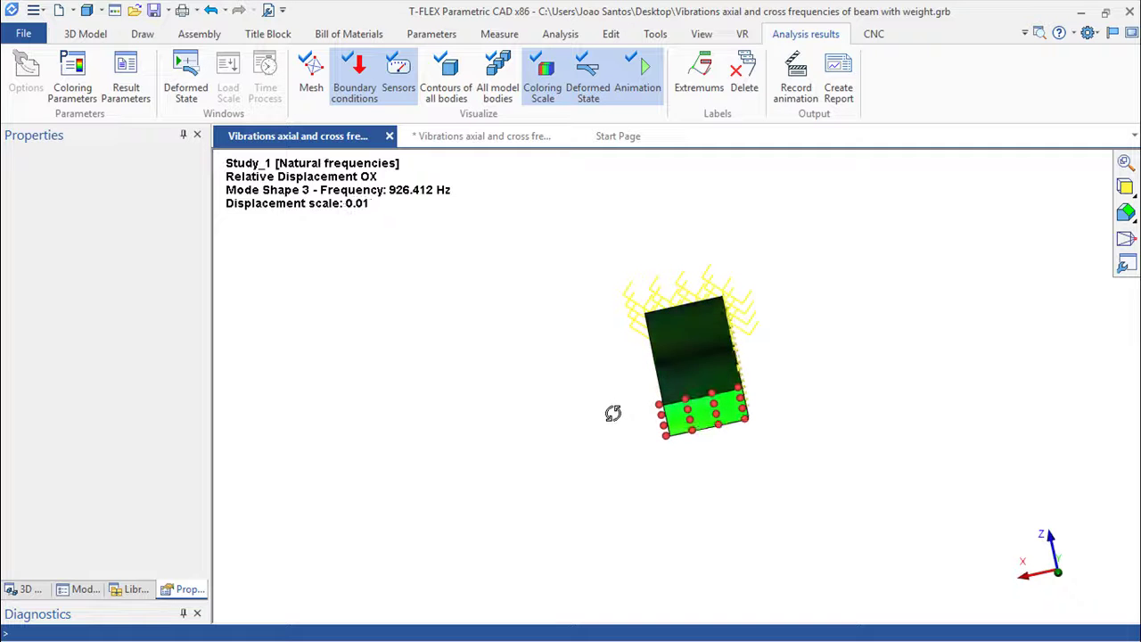
middle_click_drag(612, 414, 502, 292)
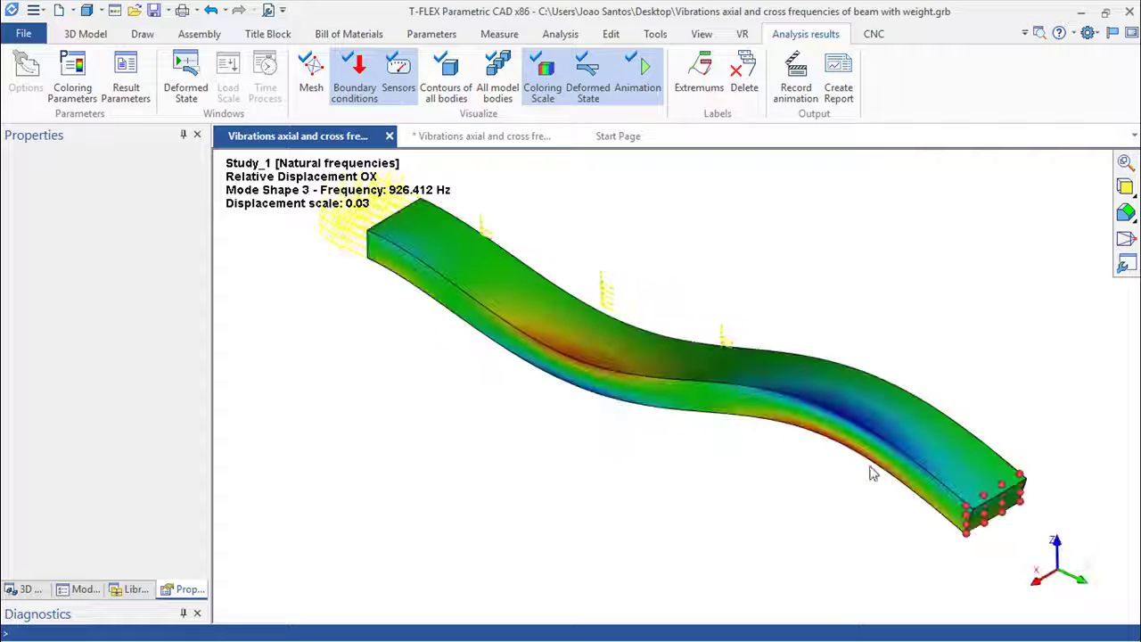
- Show Mode 04 at 1392.913 Hz as displacement magnitude, then as OX displacement
left_click(390, 136)
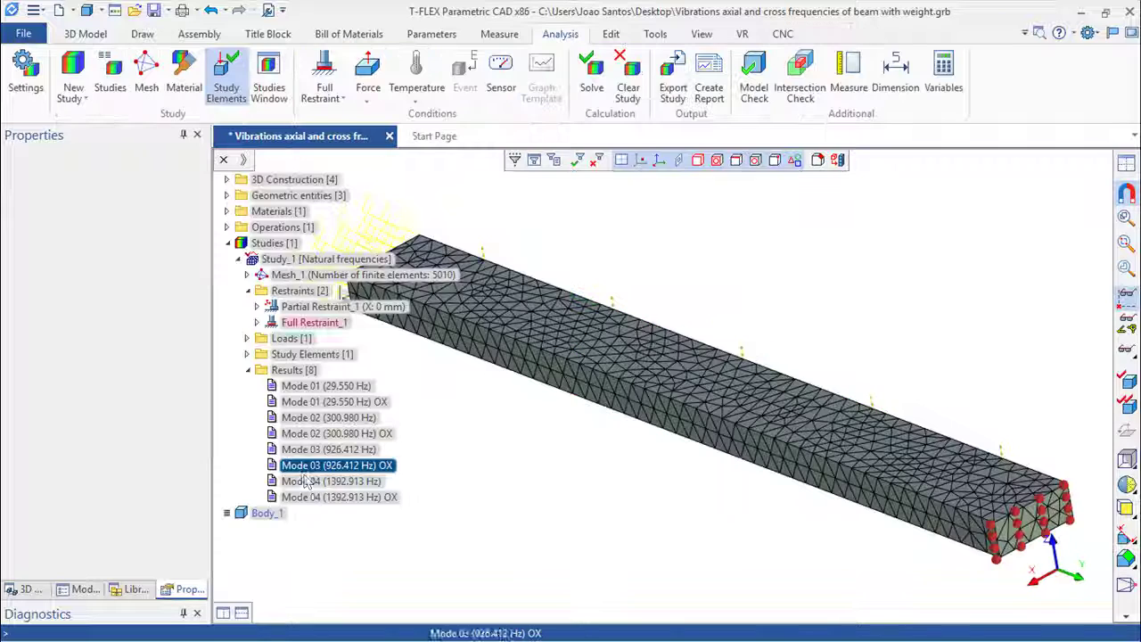
double_click(309, 485)
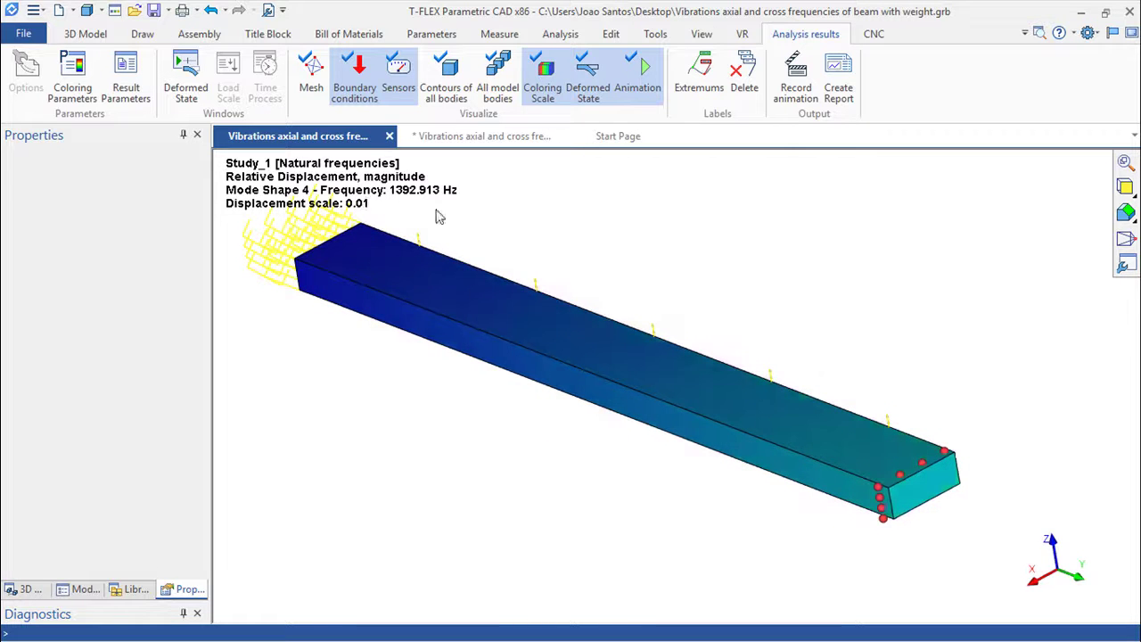
left_click(389, 135)
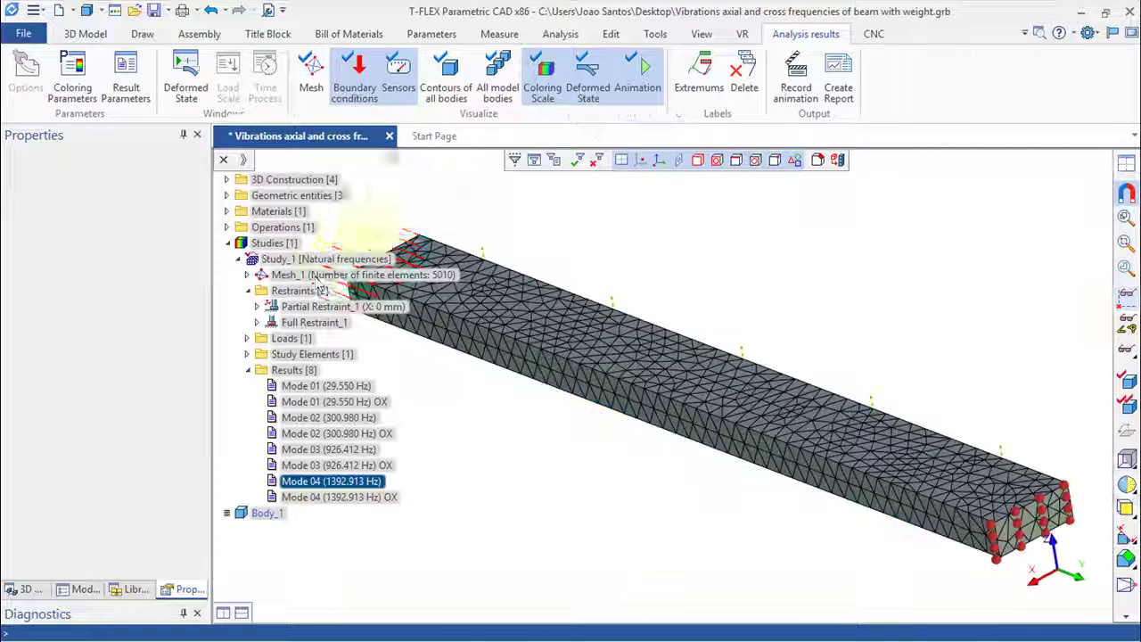
double_click(356, 500)
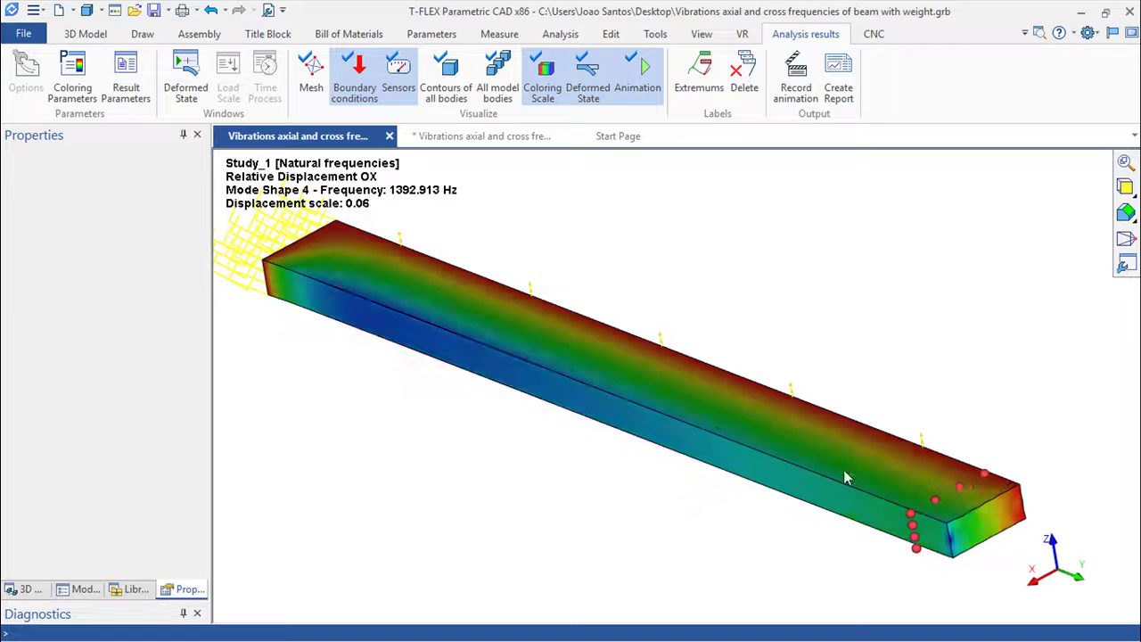
- Return to the model document and rotate the meshed beam slightly
left_click(482, 135)
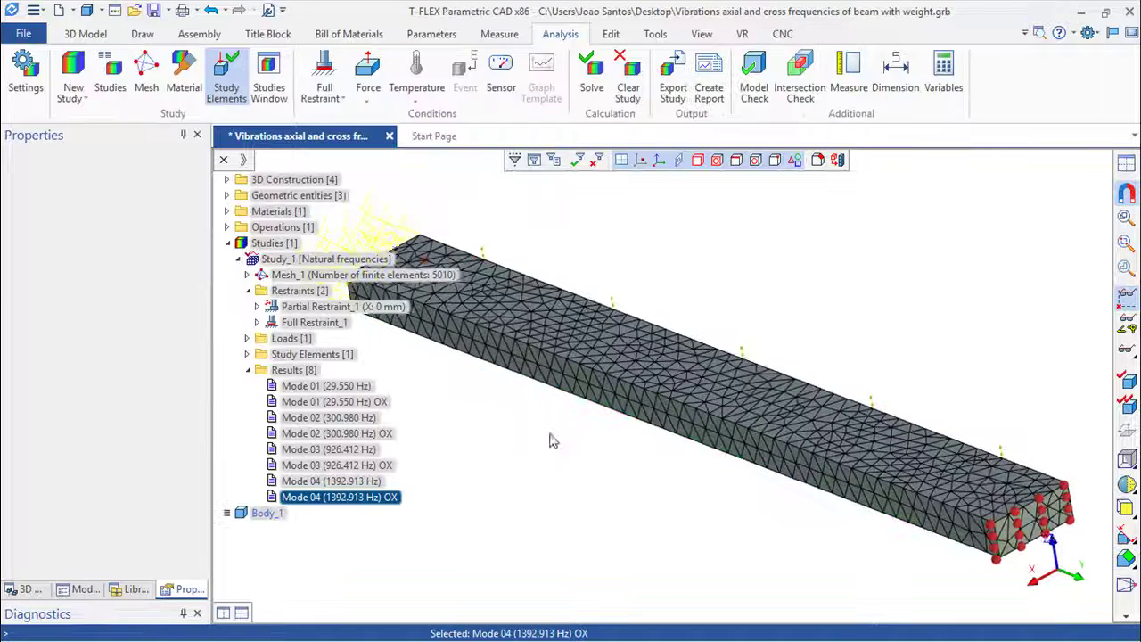
middle_click_drag(548, 437, 477, 428)
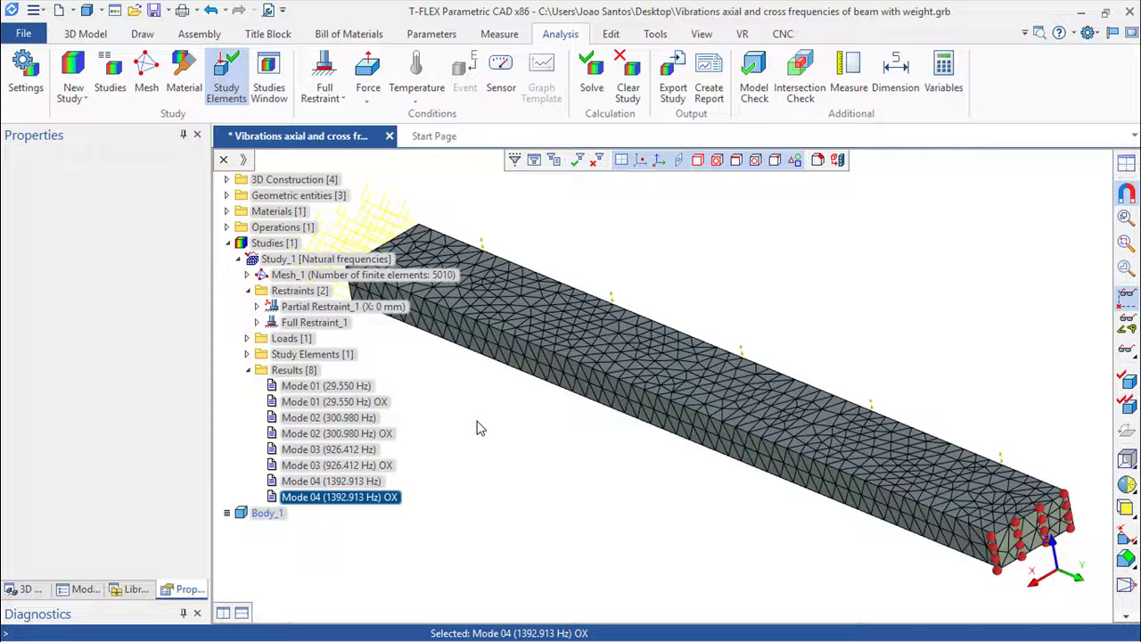